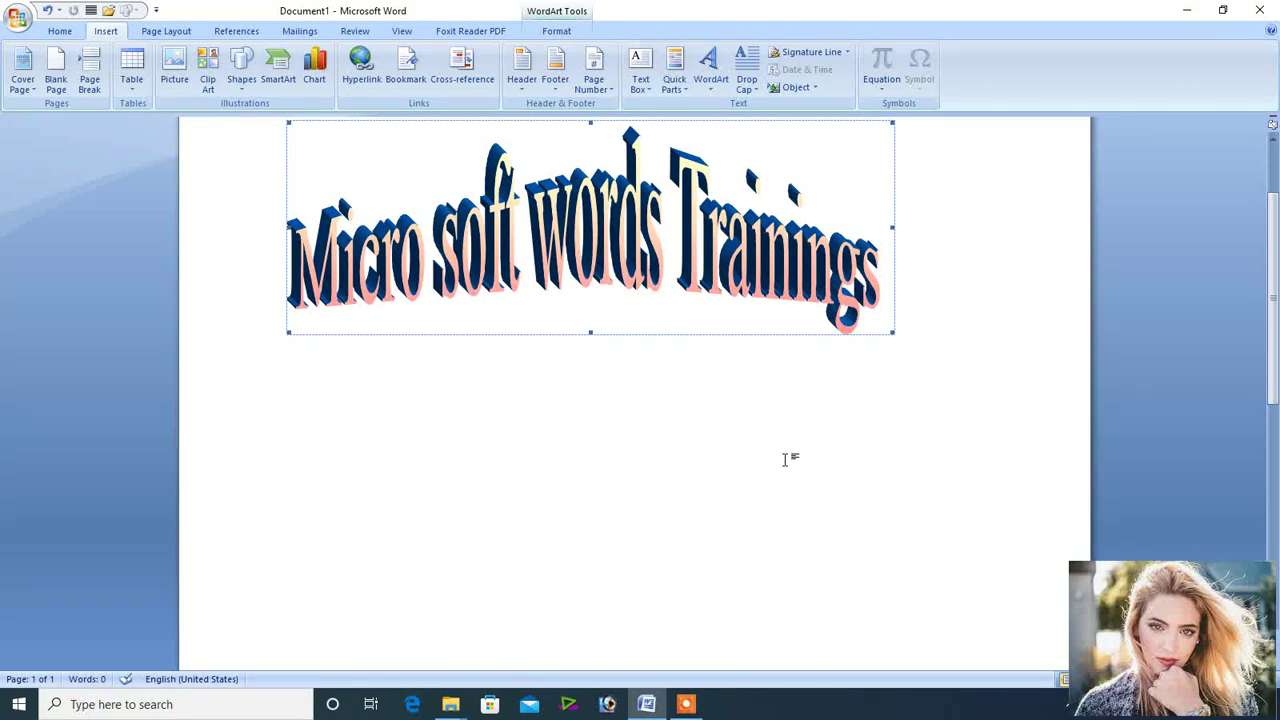
Try the first and a multicolour WordArt style without inserting either, check Drop Cap, and reopen the gallery.
{"action": "left_click", "coordinate": [716, 80]}
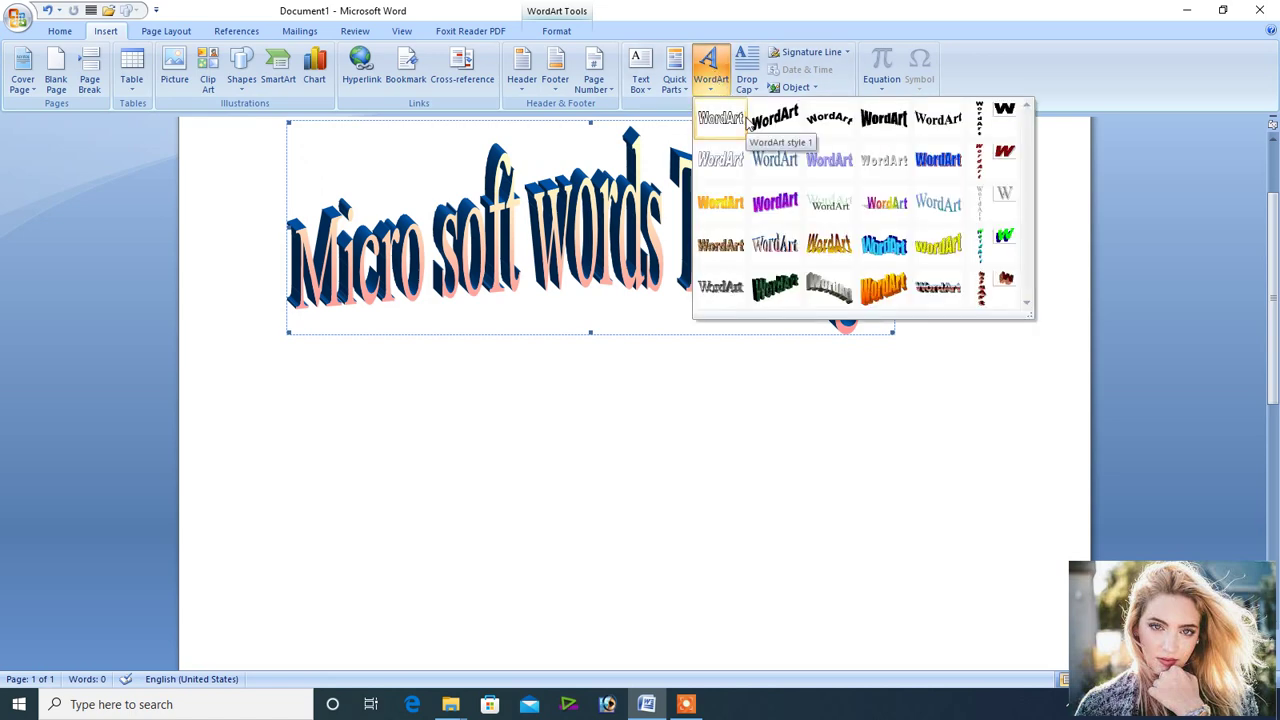
{"action": "left_click", "coordinate": [721, 119]}
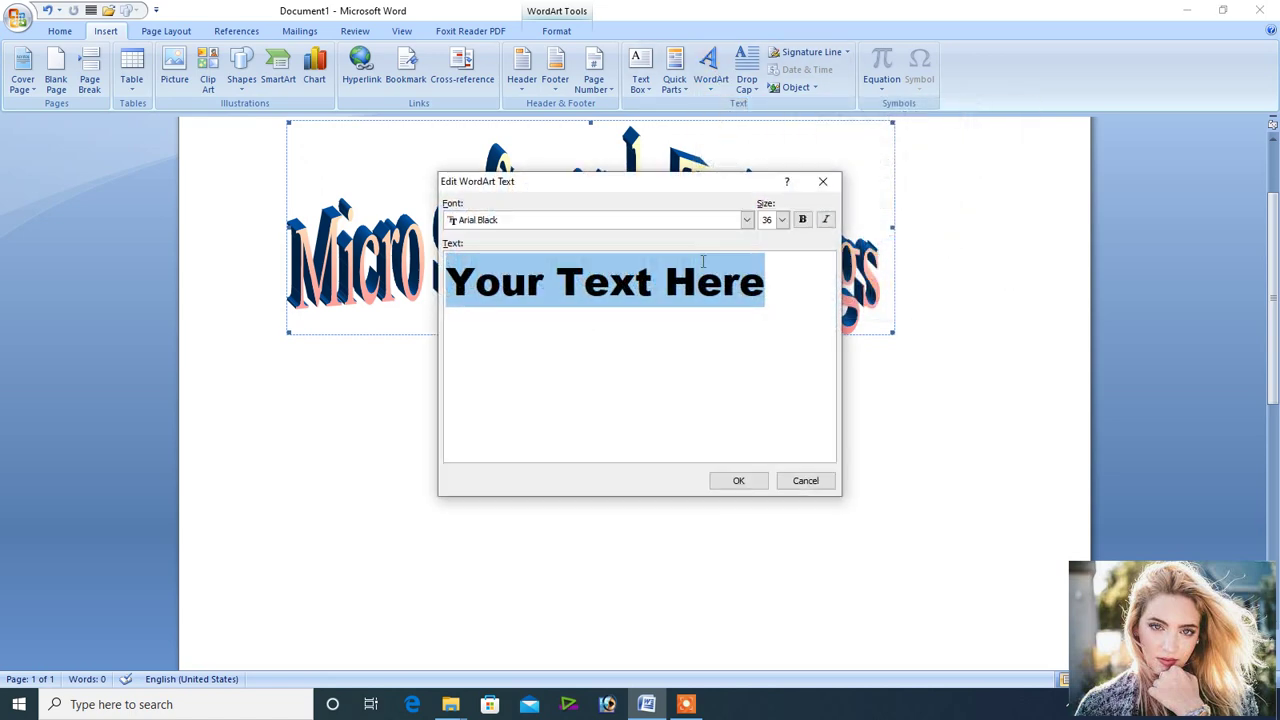
{"action": "left_click", "coordinate": [823, 182]}
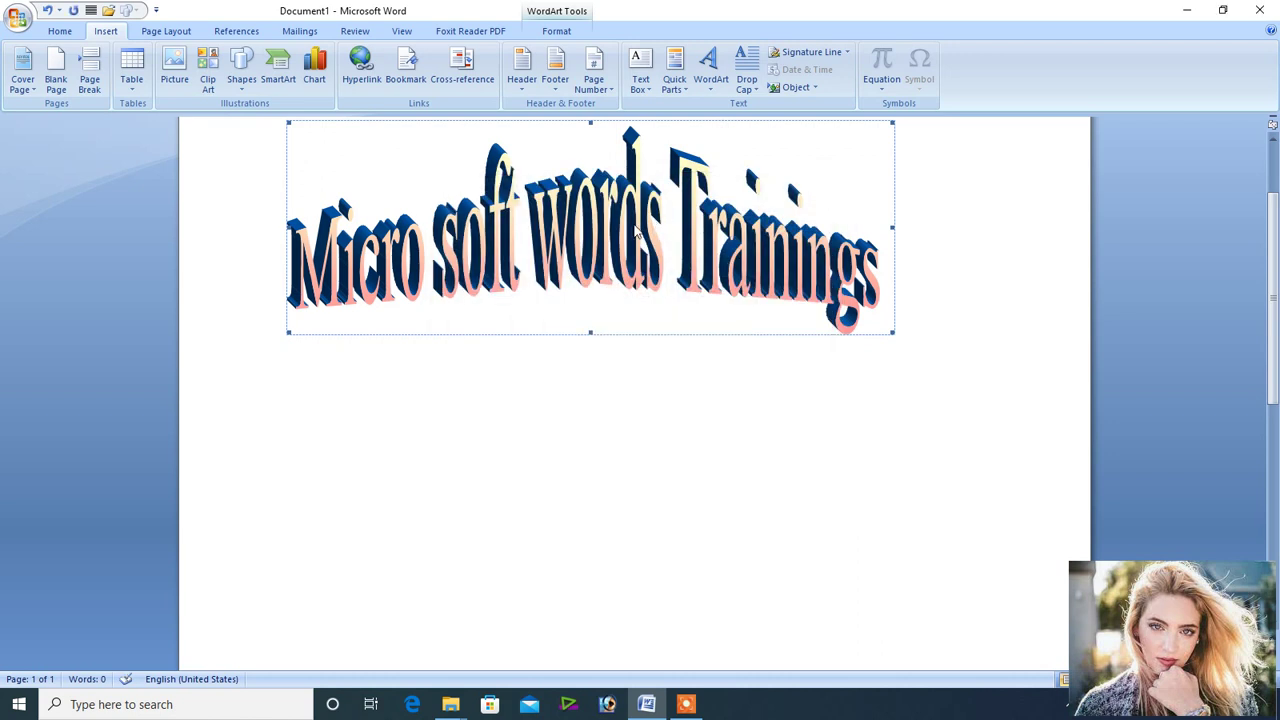
{"action": "left_click", "coordinate": [712, 72]}
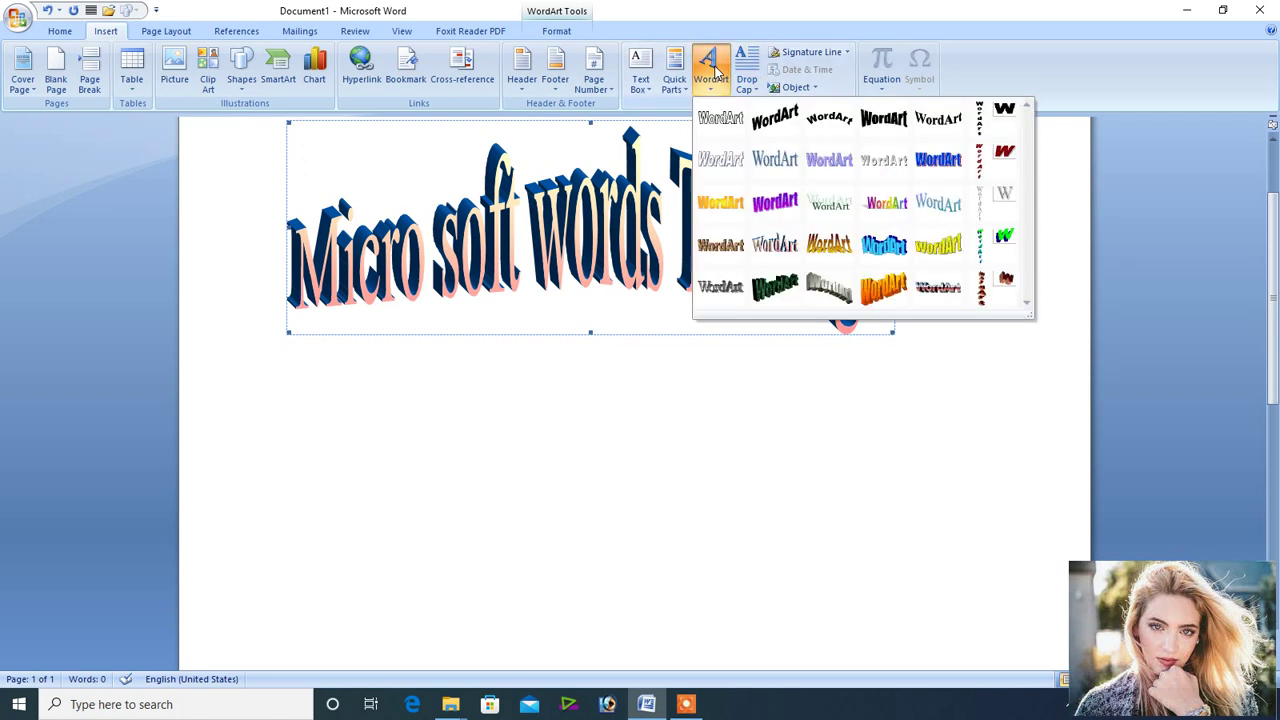
{"action": "left_click", "coordinate": [880, 215]}
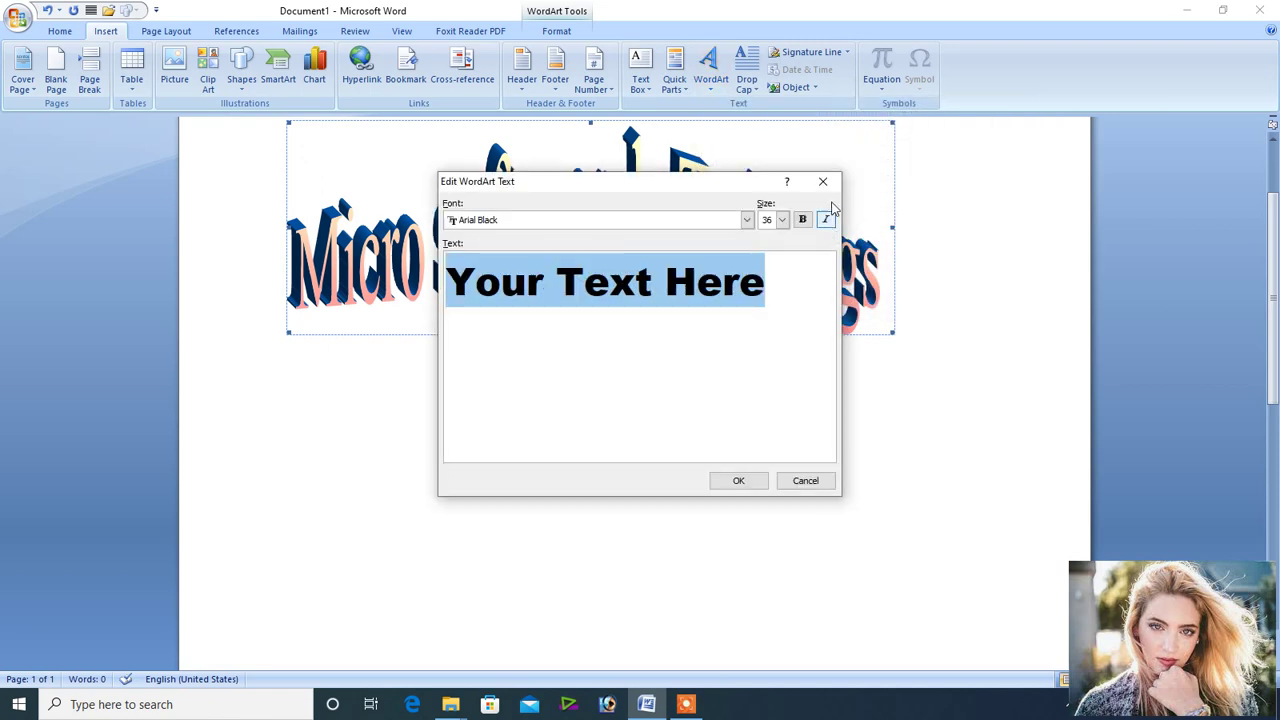
{"action": "left_click", "coordinate": [821, 184]}
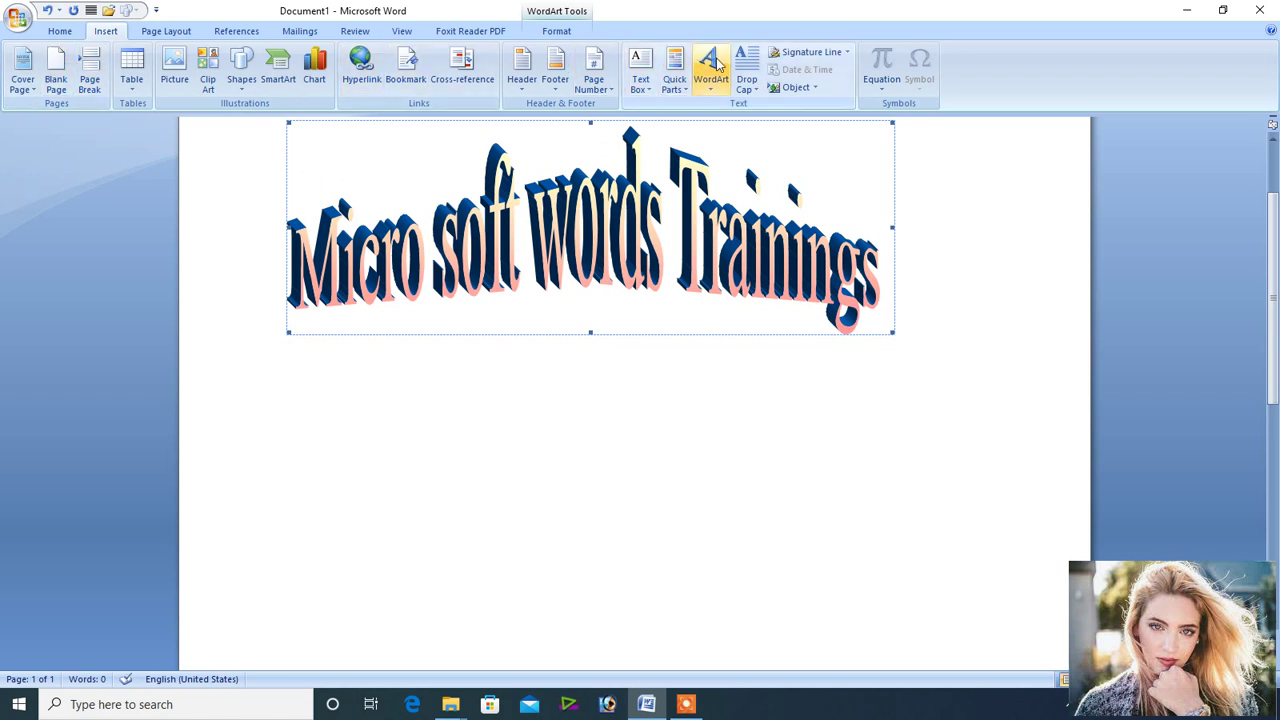
{"action": "left_click", "coordinate": [757, 73]}
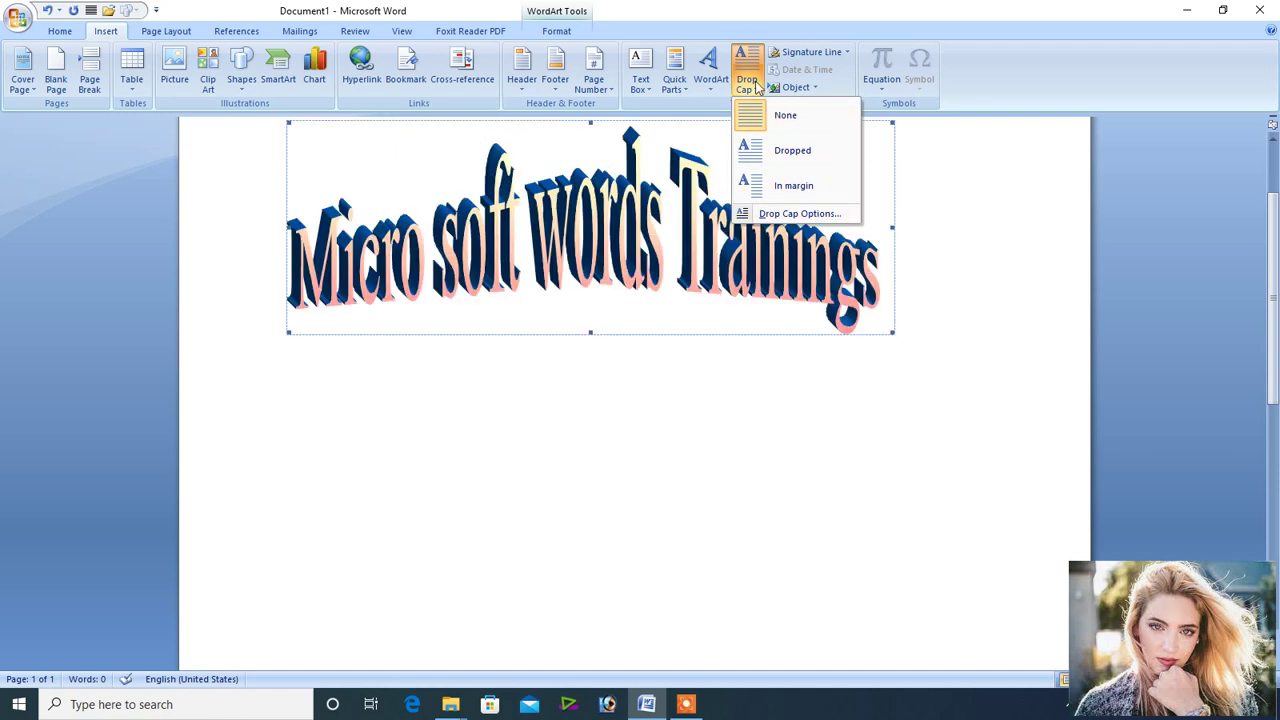
{"action": "left_click", "coordinate": [710, 66]}
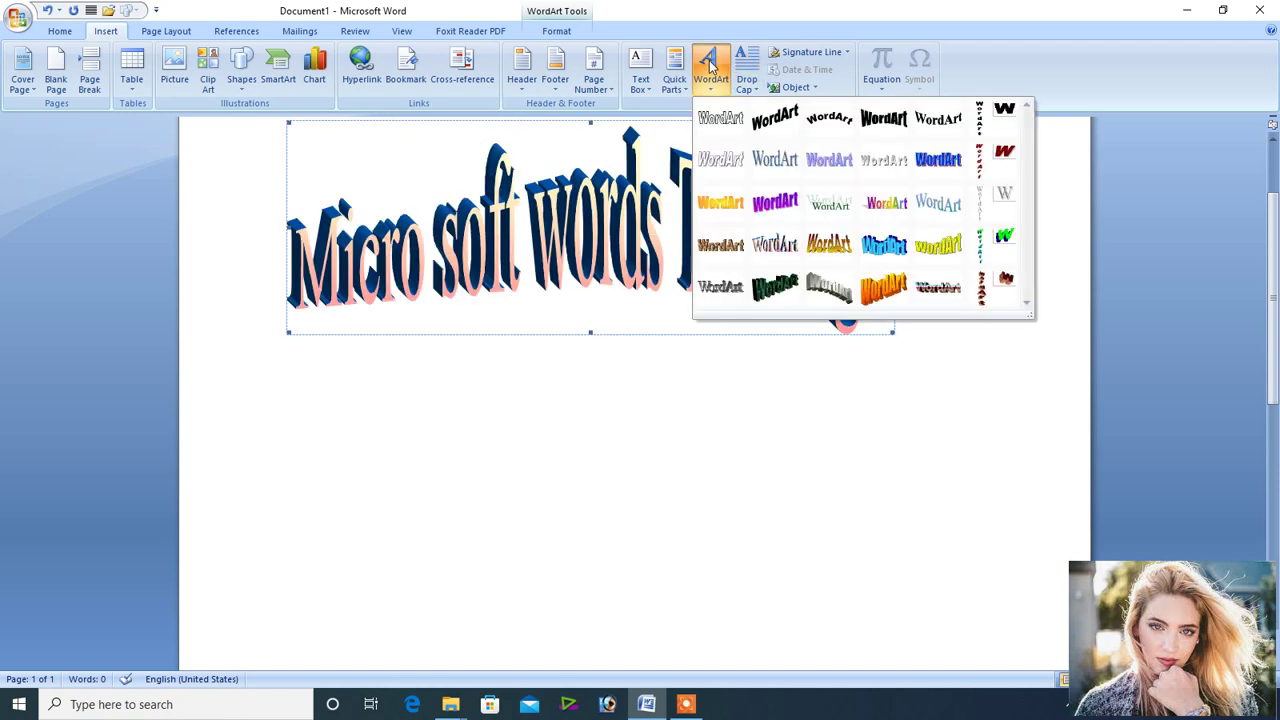
Pick the lavender shadowed style and replace the placeholder with 'Microsoft Word' and 'Trainings' on two lines.
{"action": "left_click", "coordinate": [826, 172]}
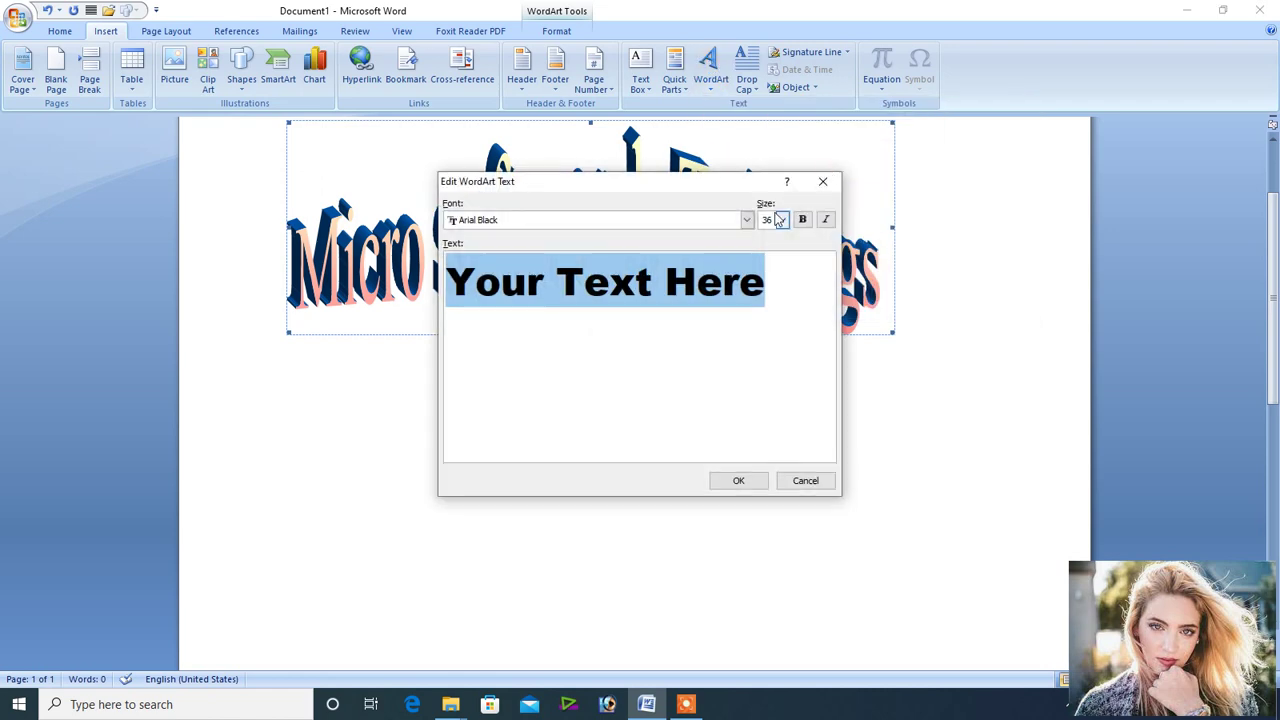
{"action": "left_click", "coordinate": [760, 291]}
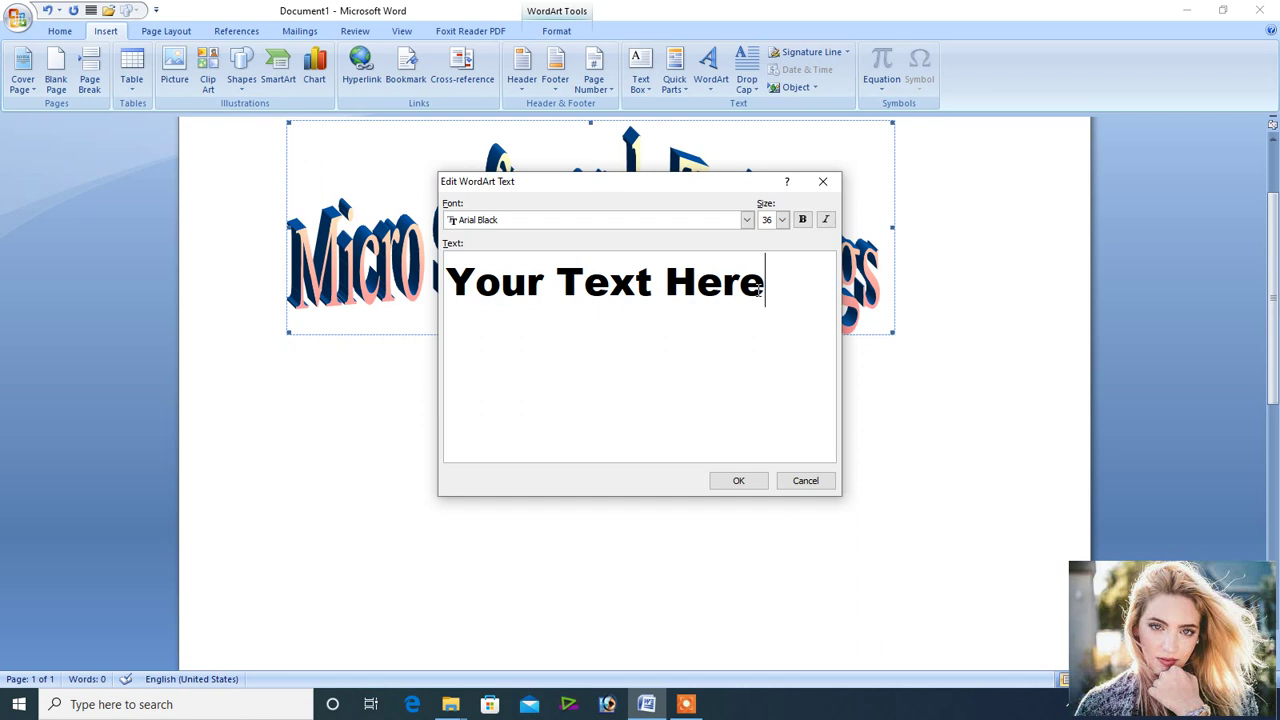
{"action": "key", "text": "BackSpace"}
{"action": "key", "text": "BackSpace"}
{"action": "key", "text": "BackSpace"}
{"action": "key", "text": "BackSpace"}
{"action": "key", "text": "BackSpace"}
{"action": "key", "text": "BackSpace"}
{"action": "key", "text": "BackSpace"}
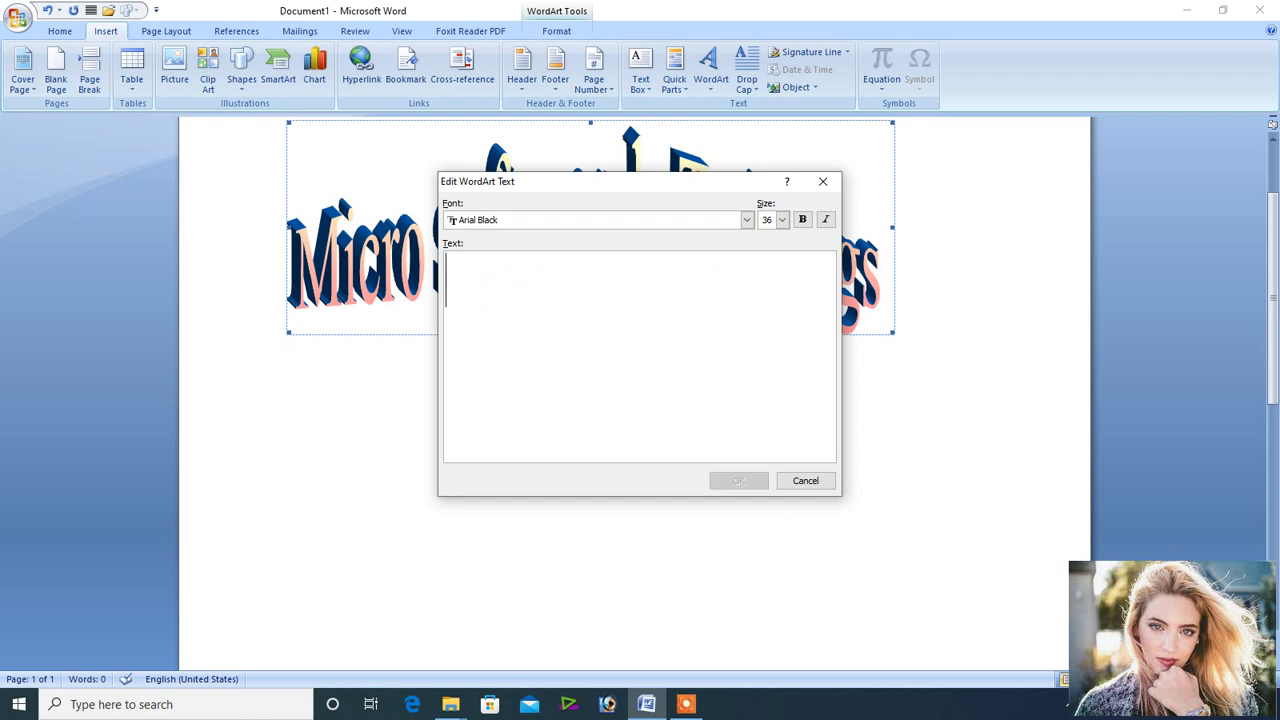
{"action": "type", "text": "Mi"}
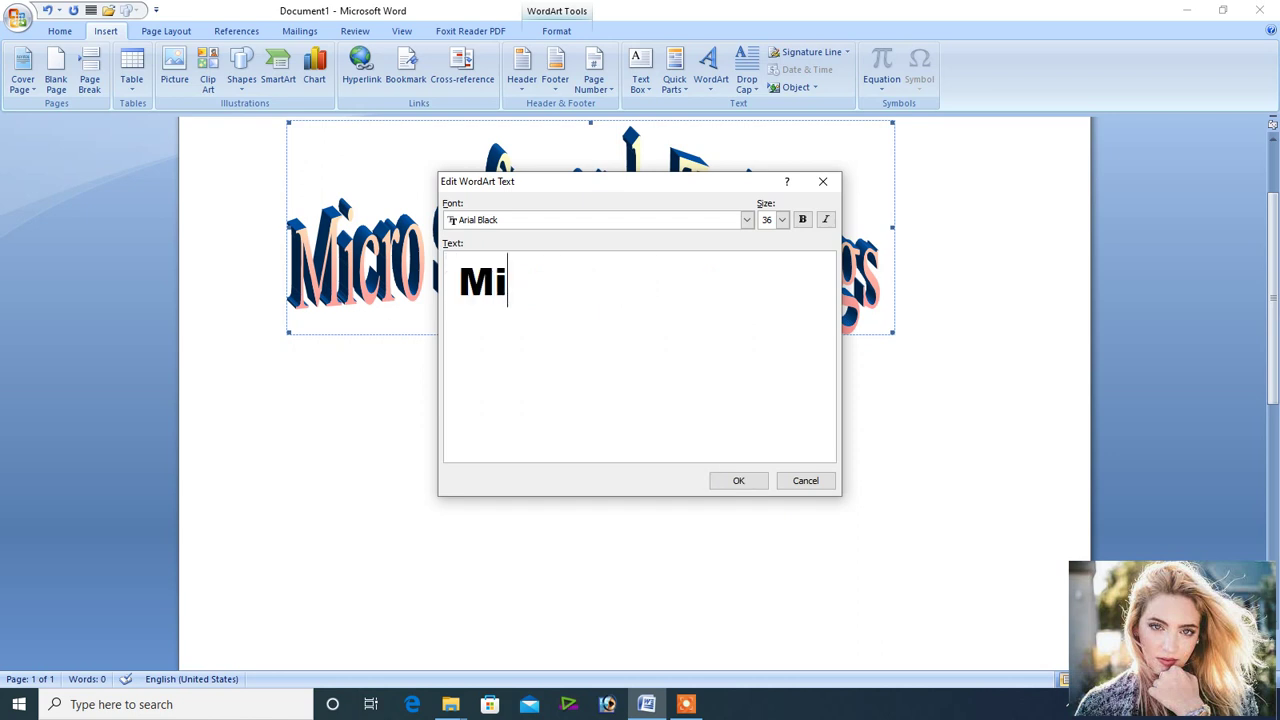
{"action": "type", "text": "cro"}
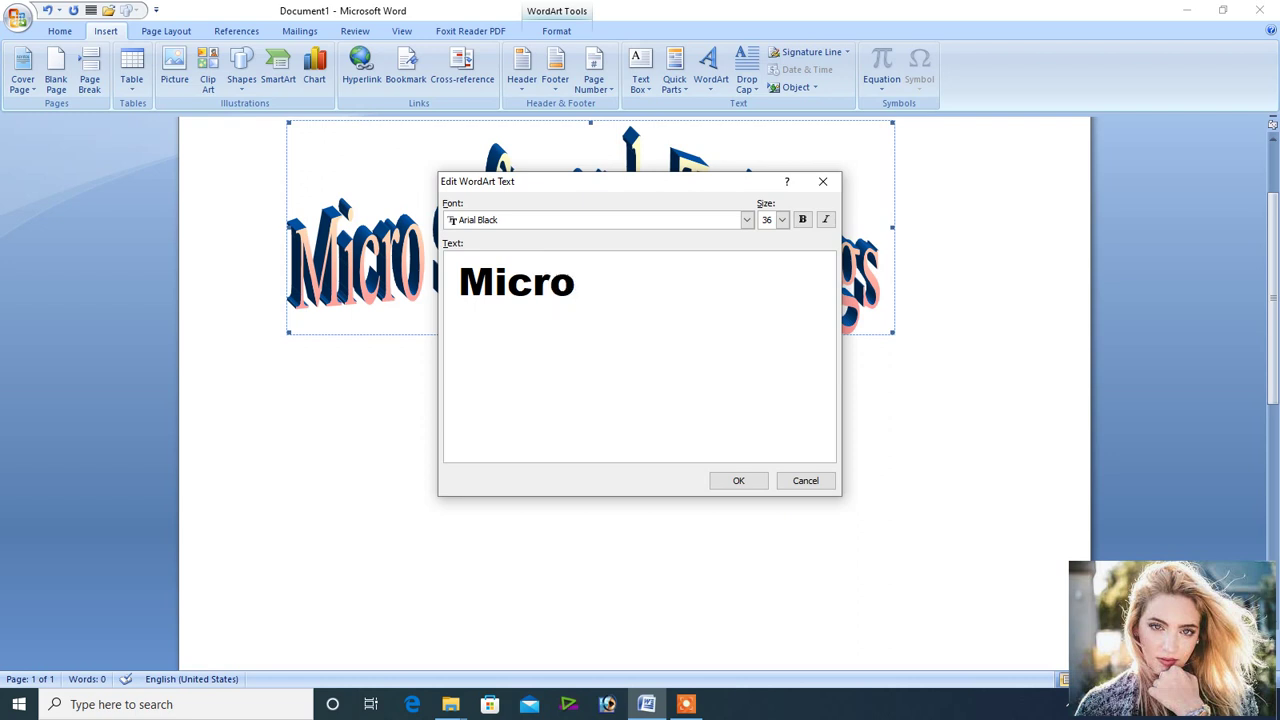
{"action": "type", "text": "sof"}
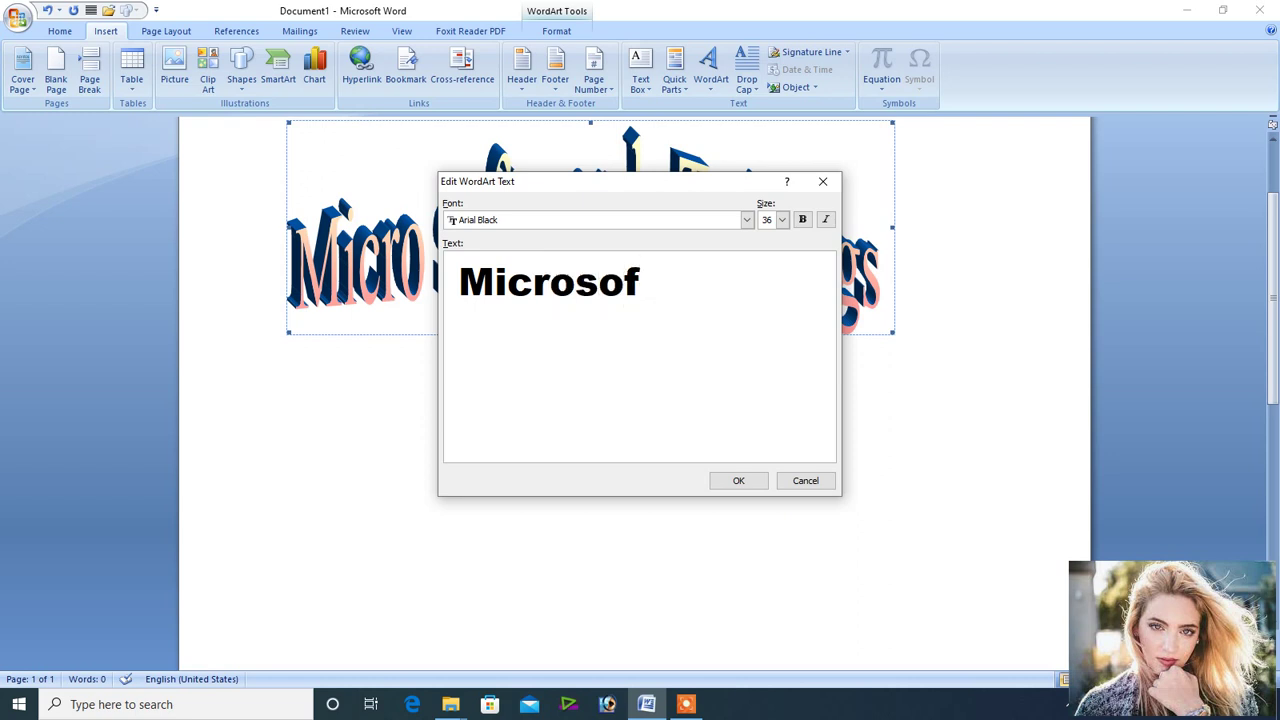
{"action": "type", "text": "t "}
{"action": "type", "text": "Wo"}
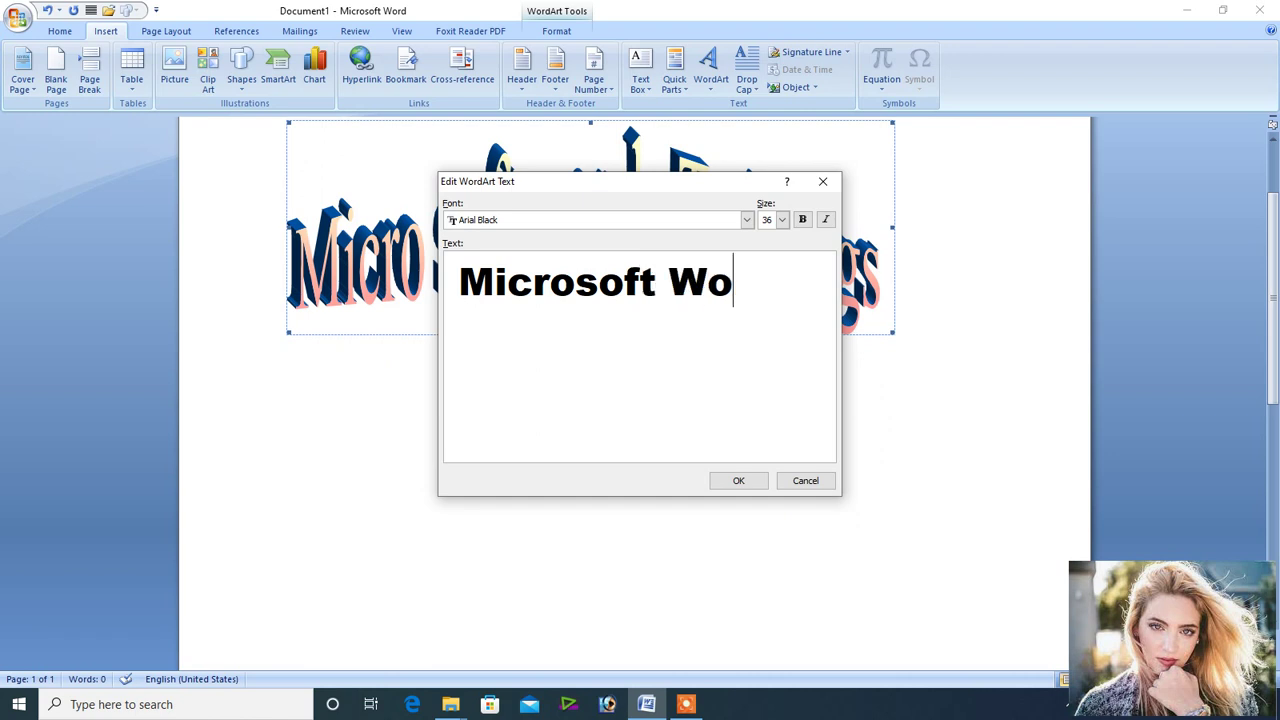
{"action": "type", "text": "rd"}
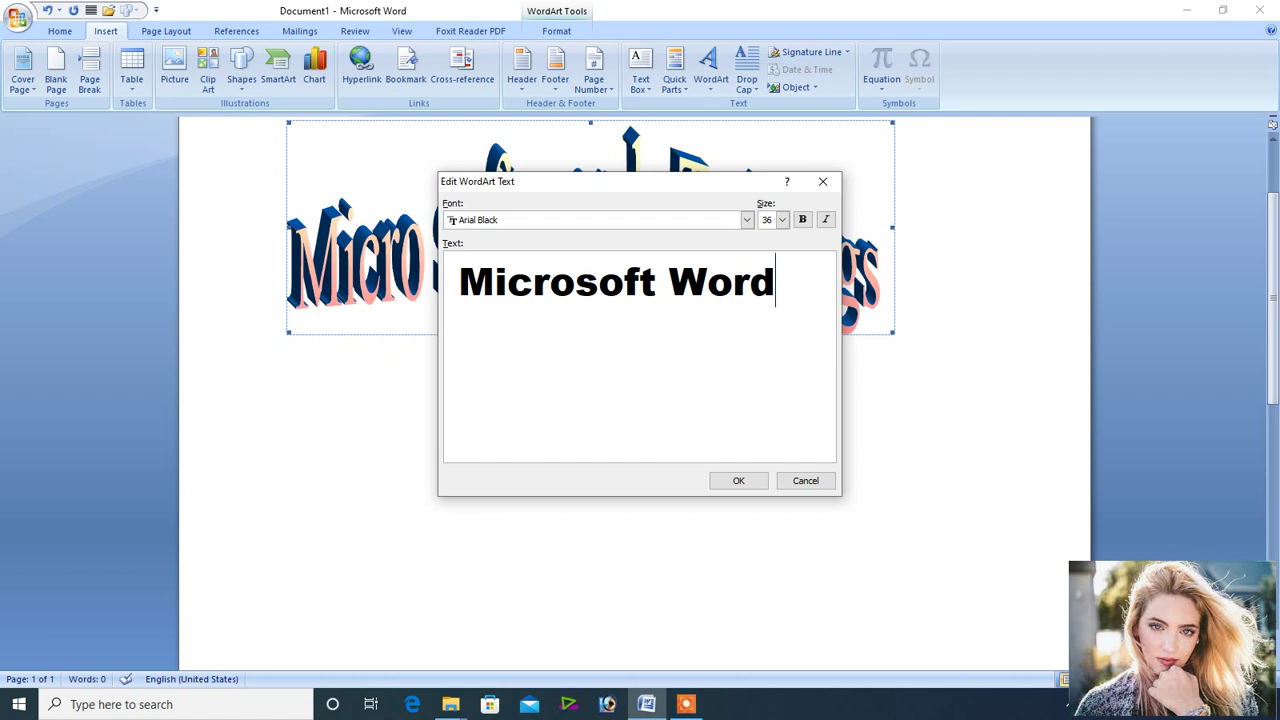
{"action": "key", "text": "Return"}
{"action": "type", "text": "Traini"}
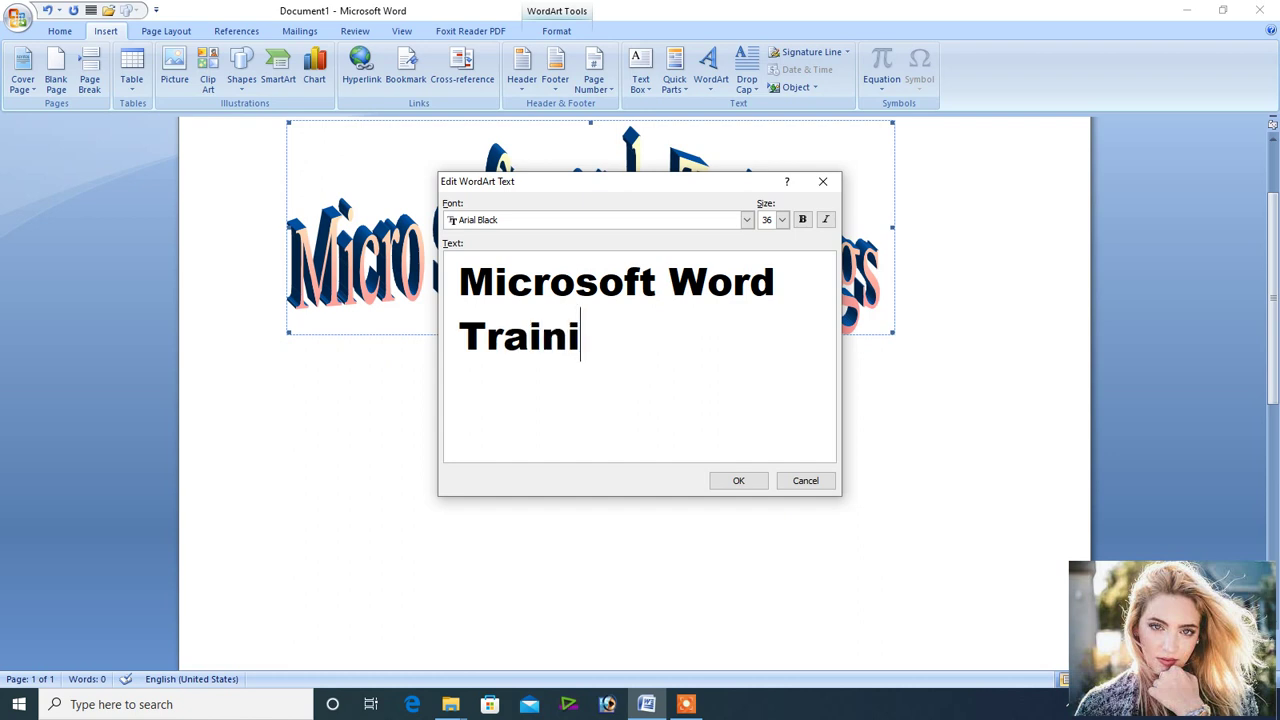
{"action": "type", "text": "ngs"}
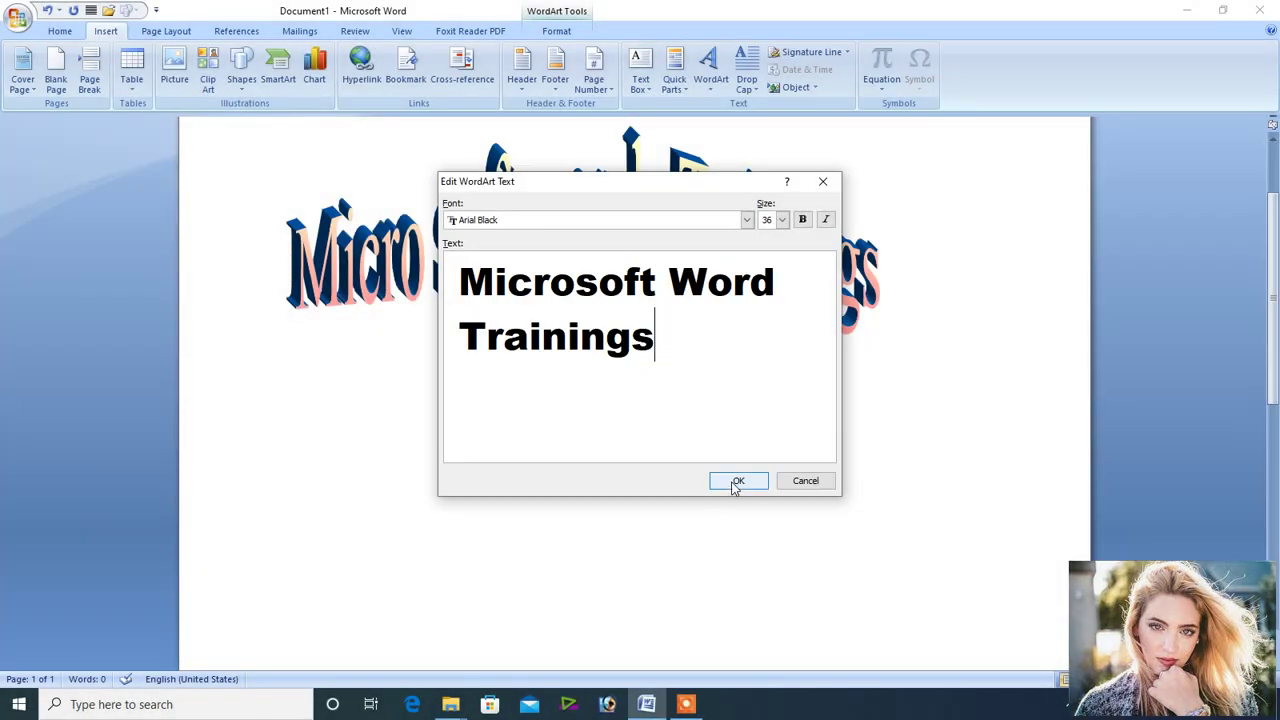
Insert the WordArt, apply the blue shadowed style, and enlarge it to 1.66" × 6.18".
{"action": "left_click", "coordinate": [735, 484]}
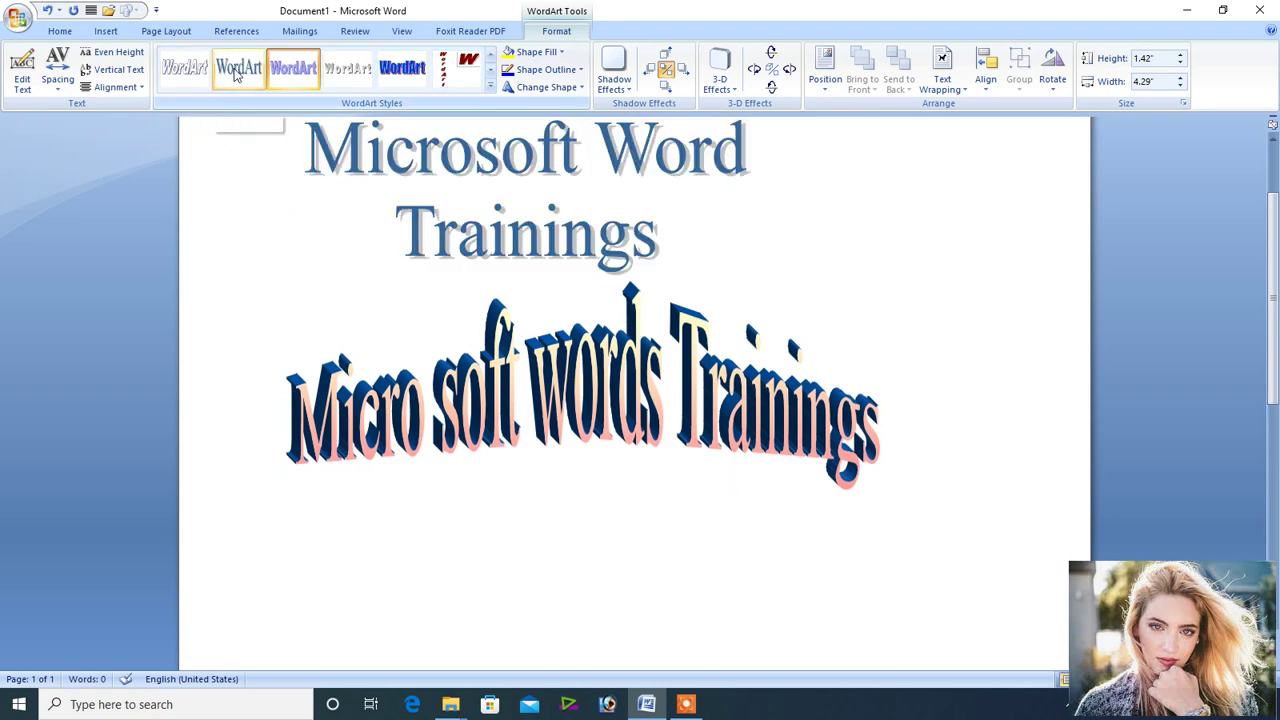
{"action": "left_click", "coordinate": [336, 74]}
{"action": "left_click", "coordinate": [387, 77]}
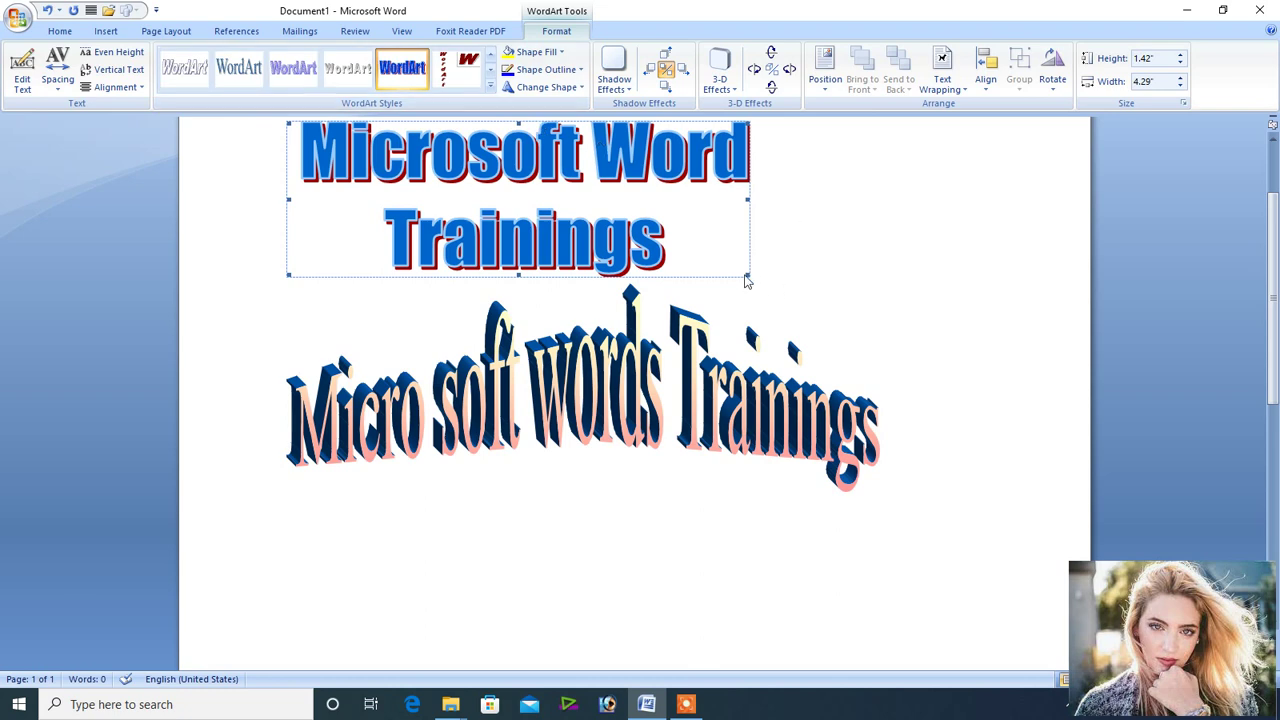
{"action": "left_click_drag", "start_coordinate": [748, 273], "coordinate": [946, 300]}
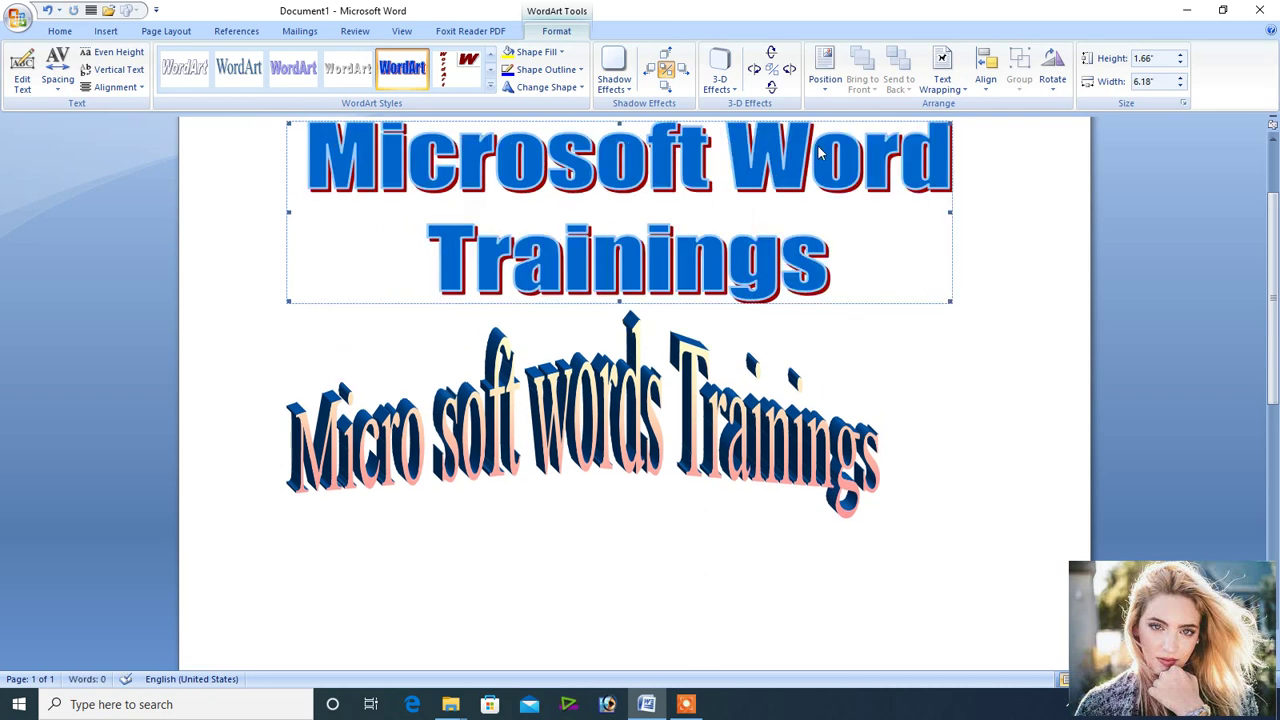
Apply a Parallel 3-D preset, then switch to a deep Perspective extrusion.
{"action": "left_click", "coordinate": [716, 68]}
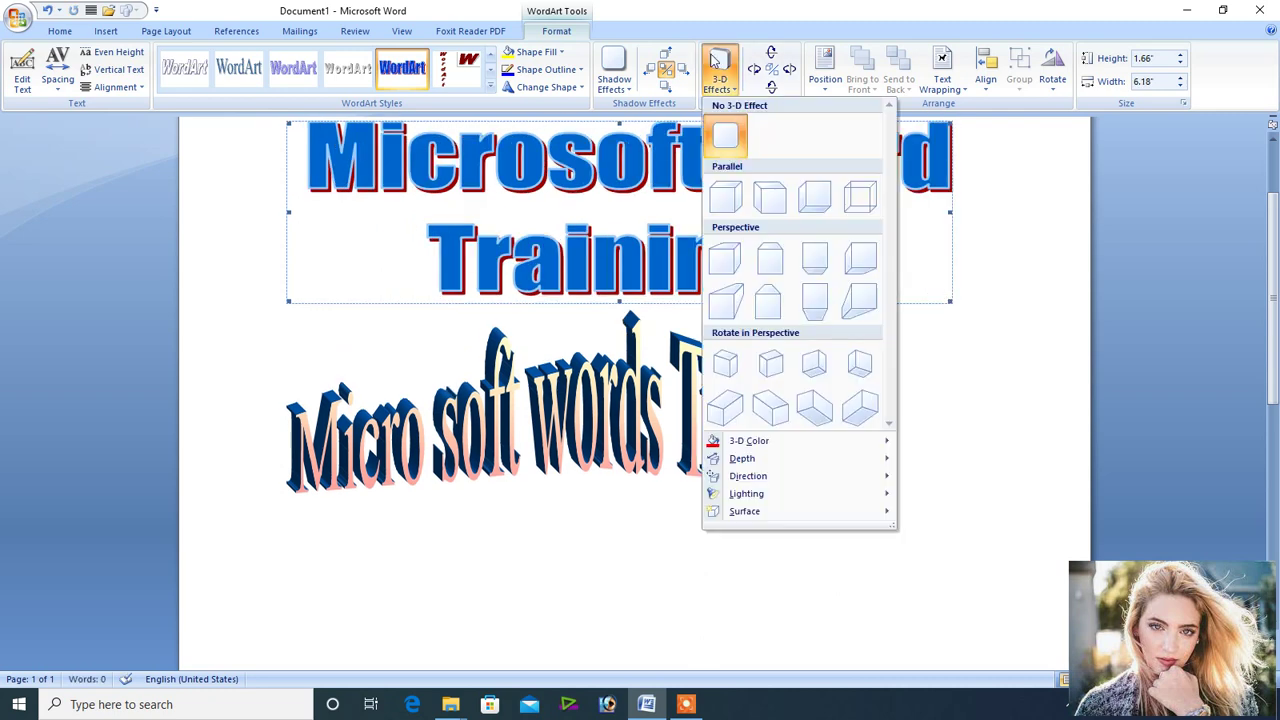
{"action": "left_click", "coordinate": [778, 199]}
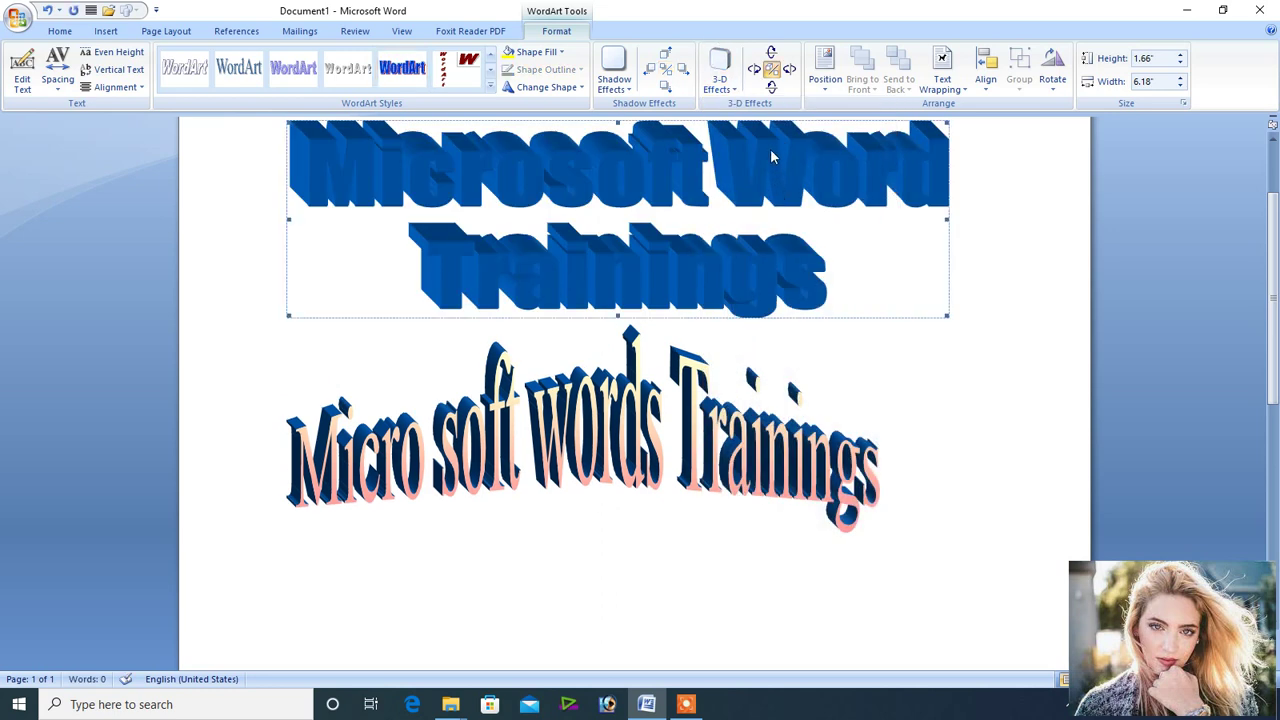
{"action": "left_click", "coordinate": [716, 55]}
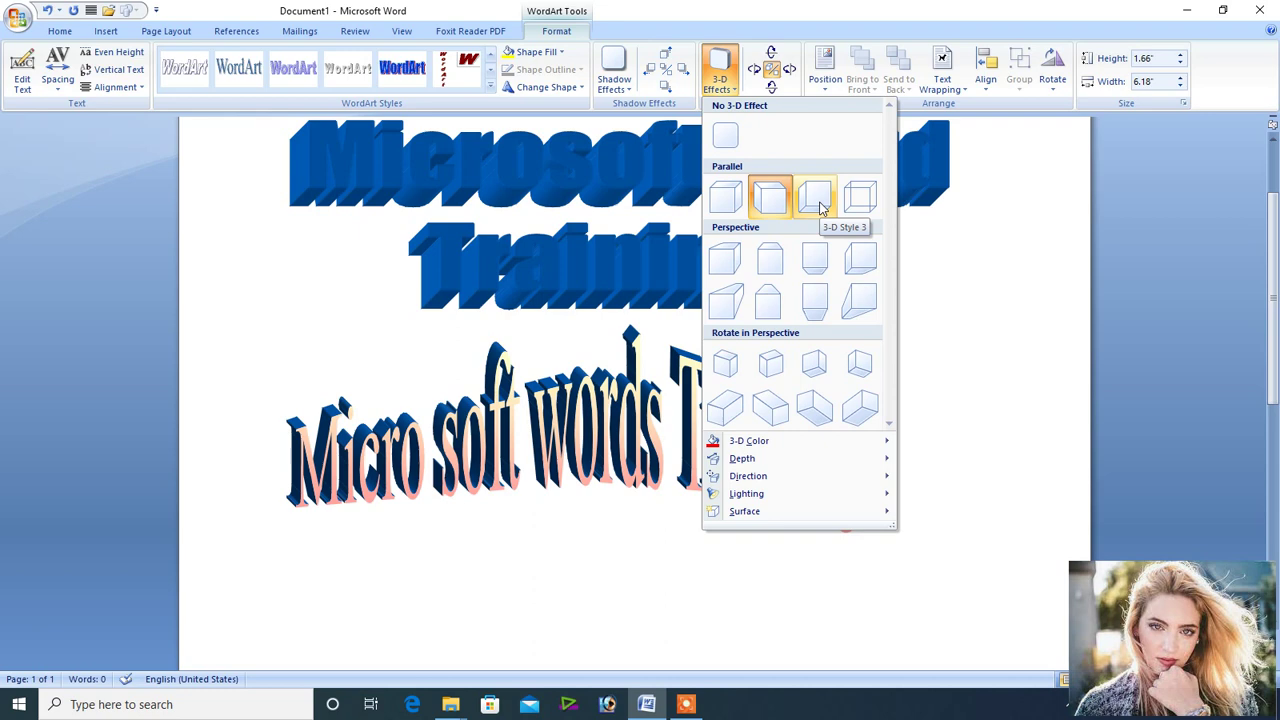
{"action": "left_click", "coordinate": [725, 303]}
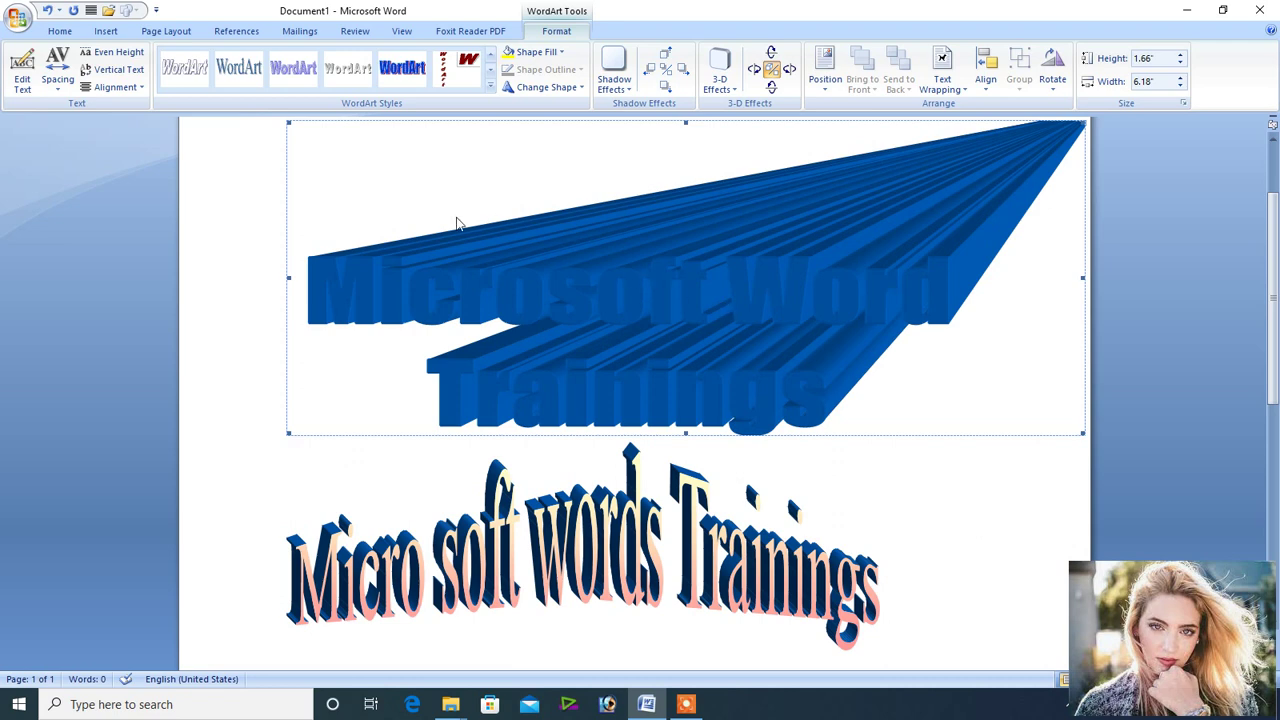
{"action": "left_click", "coordinate": [170, 80]}
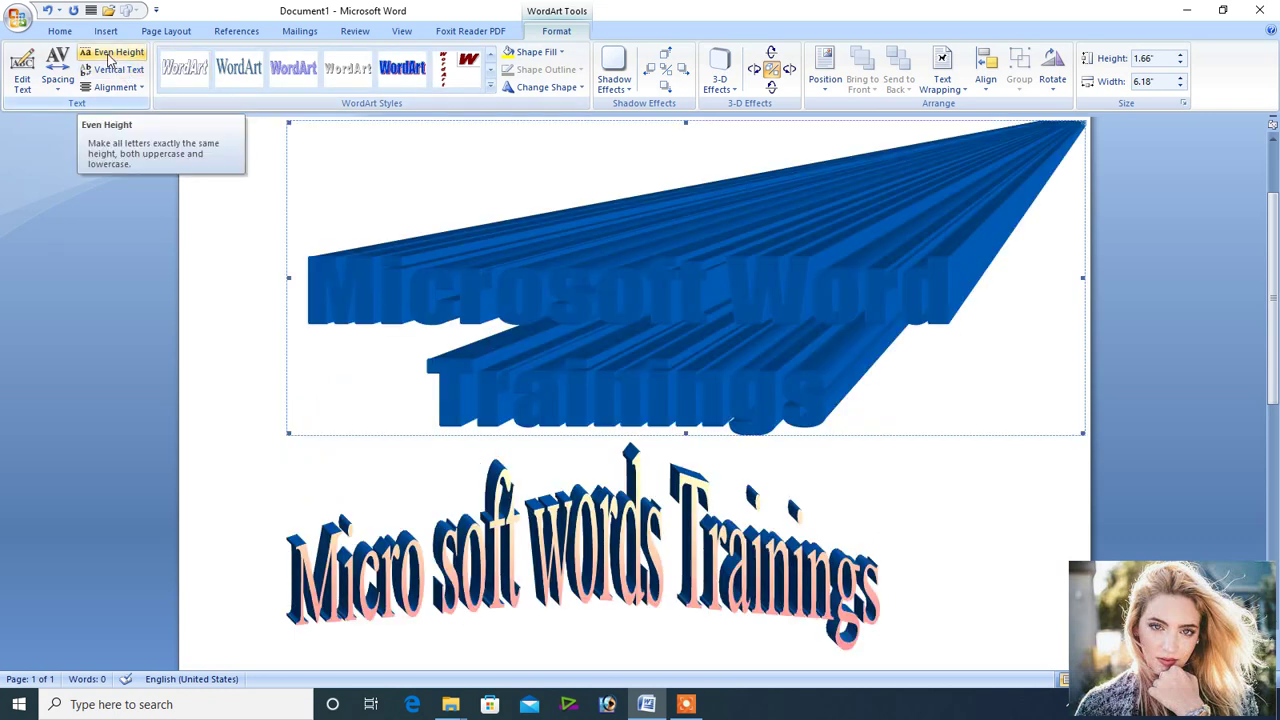
Make the letters even height, turn the text vertical, and set alignment to Letter Justify.
{"action": "left_click", "coordinate": [111, 55]}
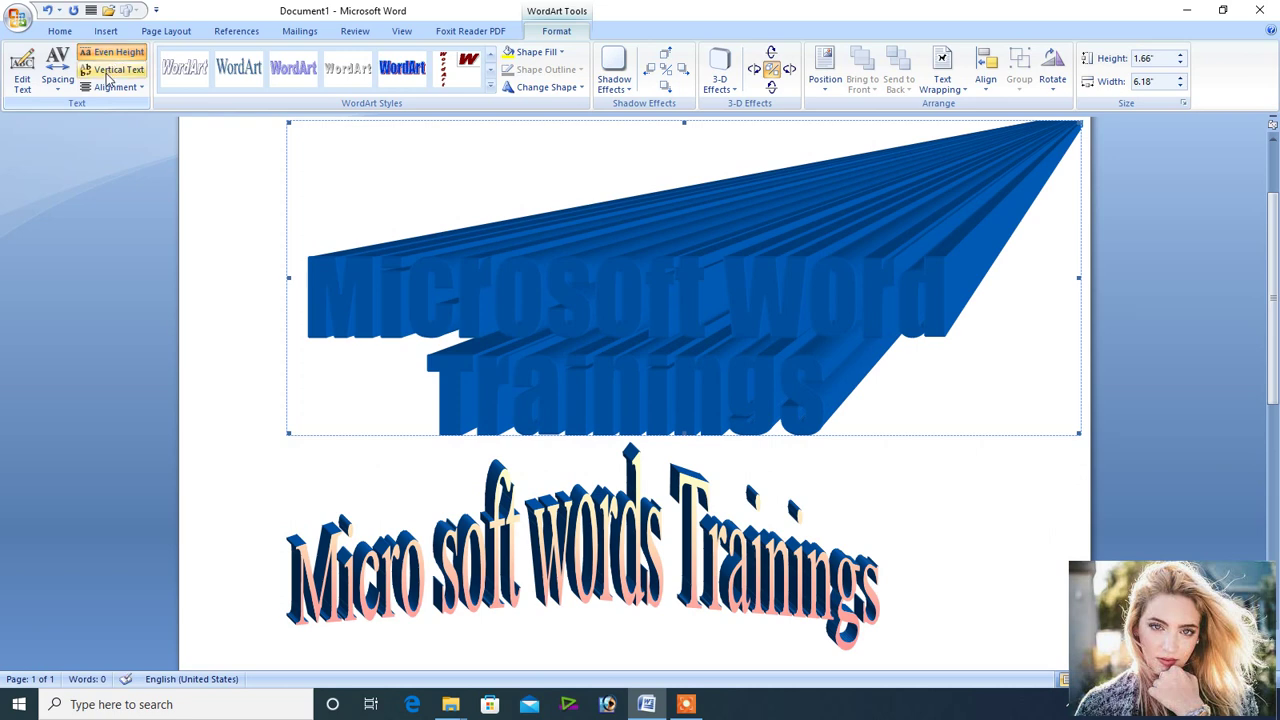
{"action": "left_click", "coordinate": [108, 76]}
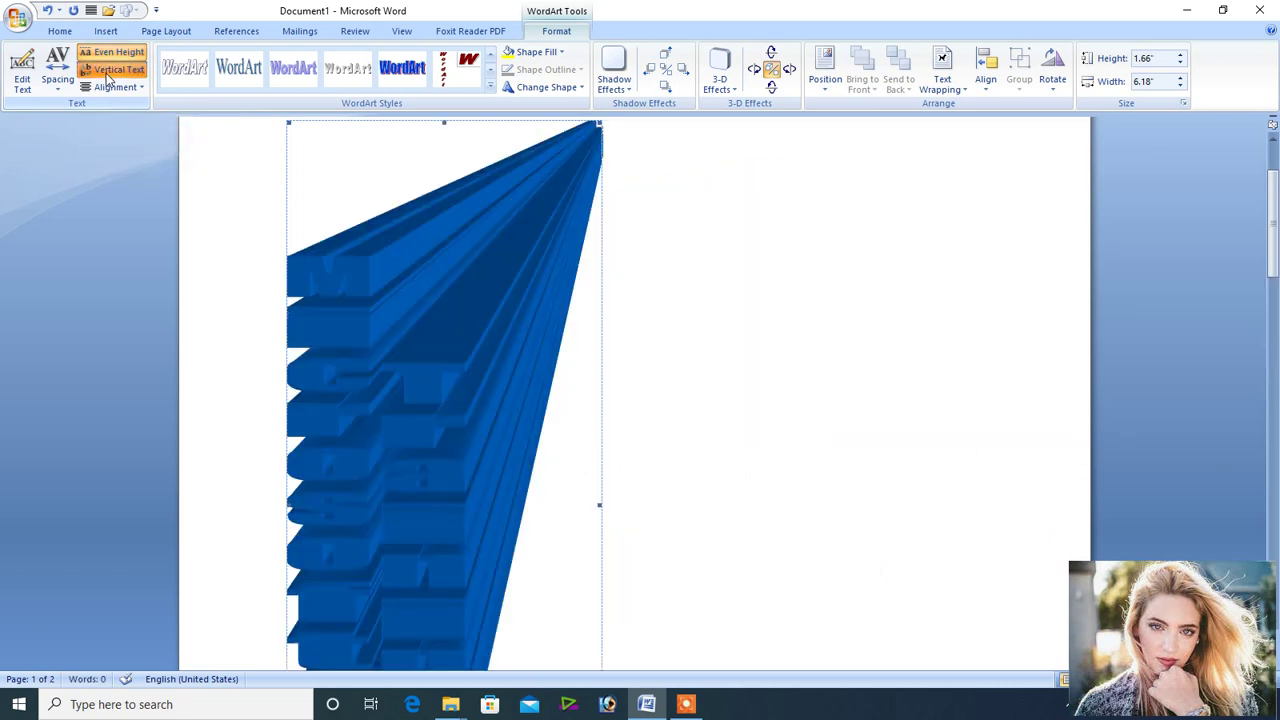
{"action": "left_click", "coordinate": [109, 90]}
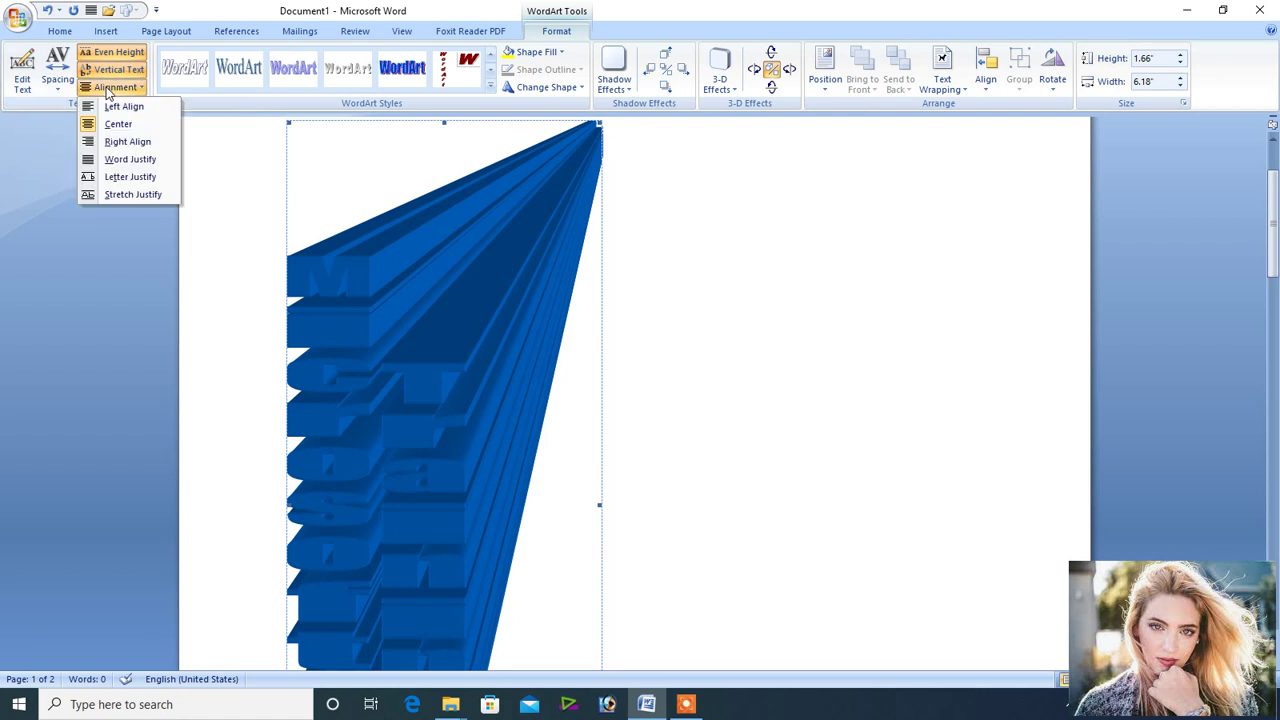
{"action": "left_click", "coordinate": [110, 146]}
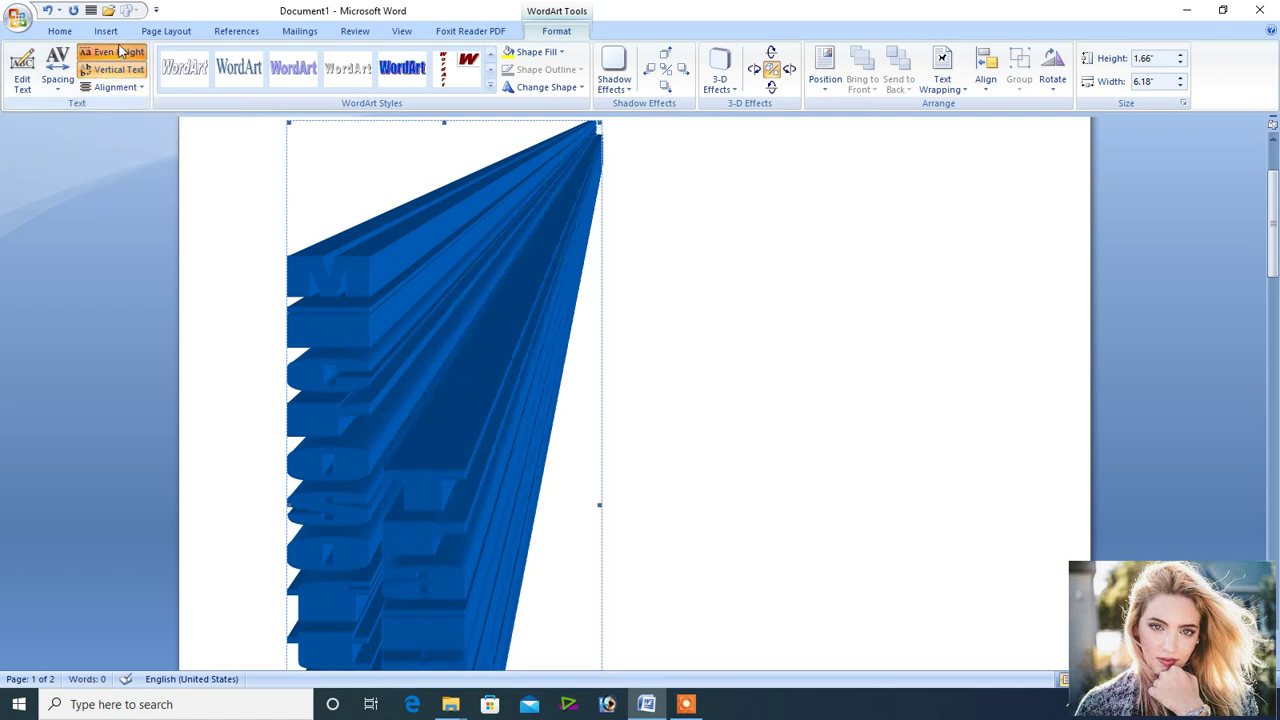
{"action": "left_click", "coordinate": [116, 88]}
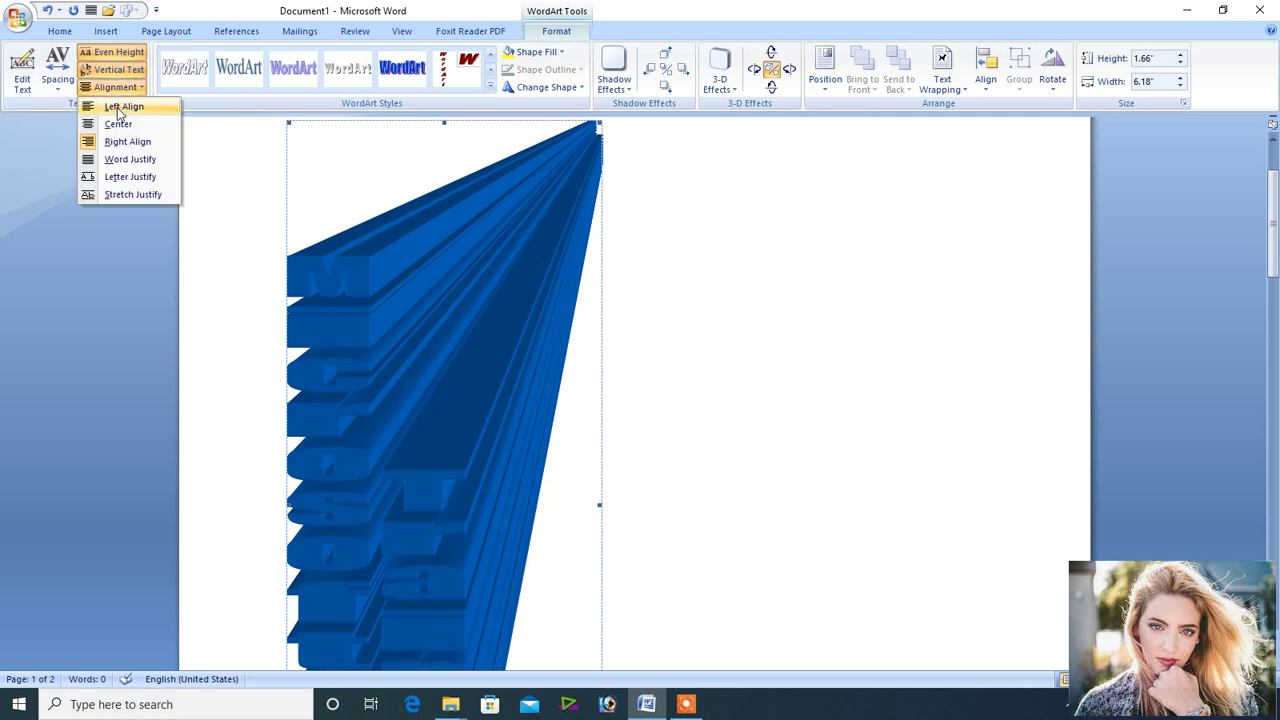
{"action": "left_click", "coordinate": [118, 107]}
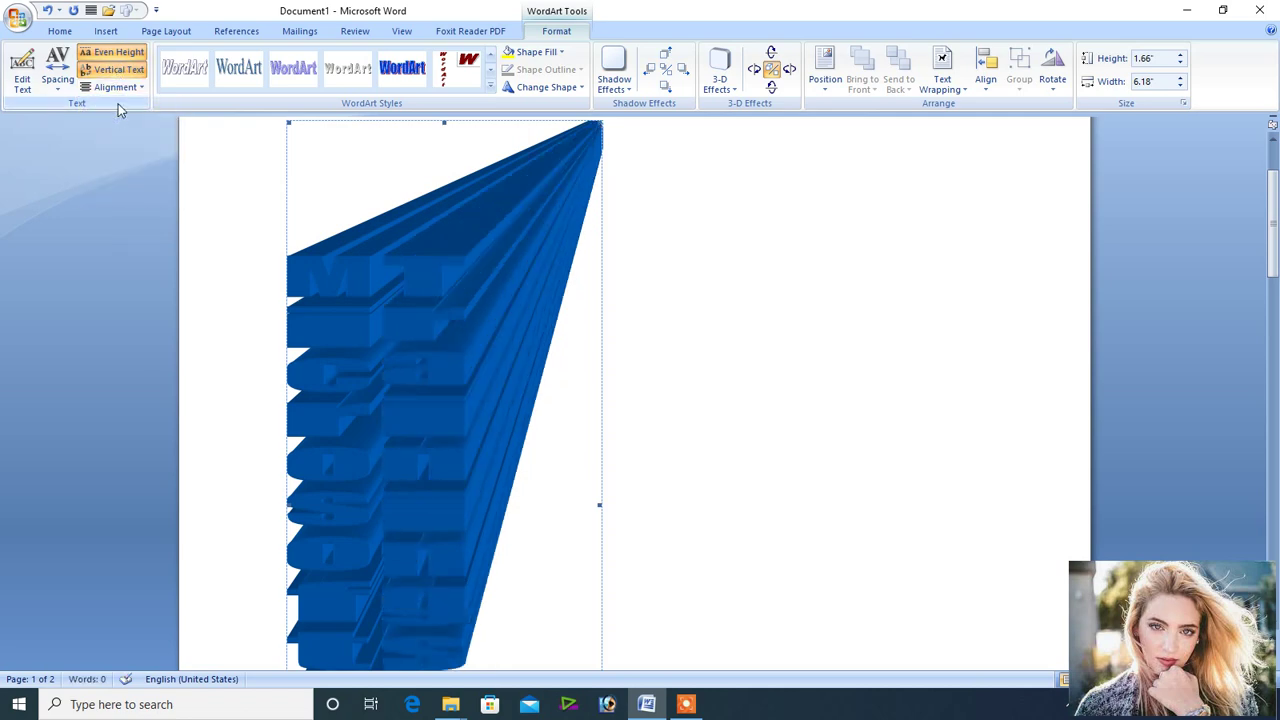
{"action": "left_click", "coordinate": [123, 90]}
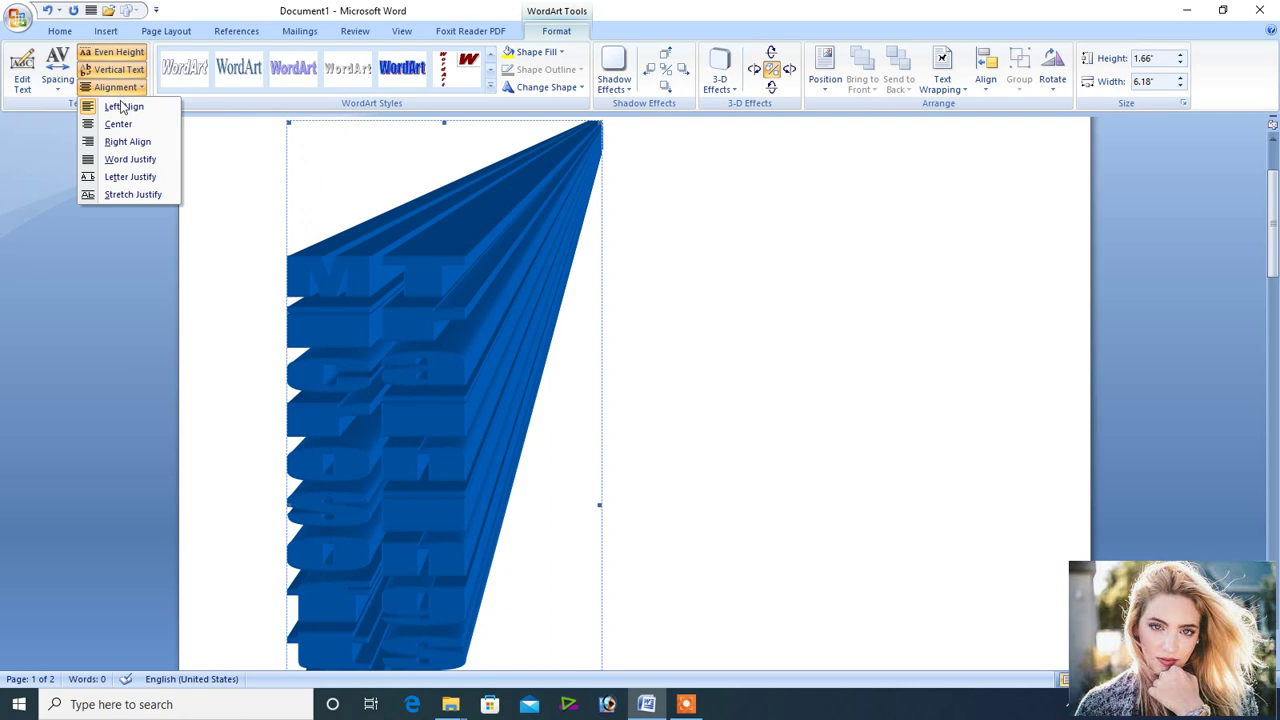
{"action": "left_click", "coordinate": [120, 179]}
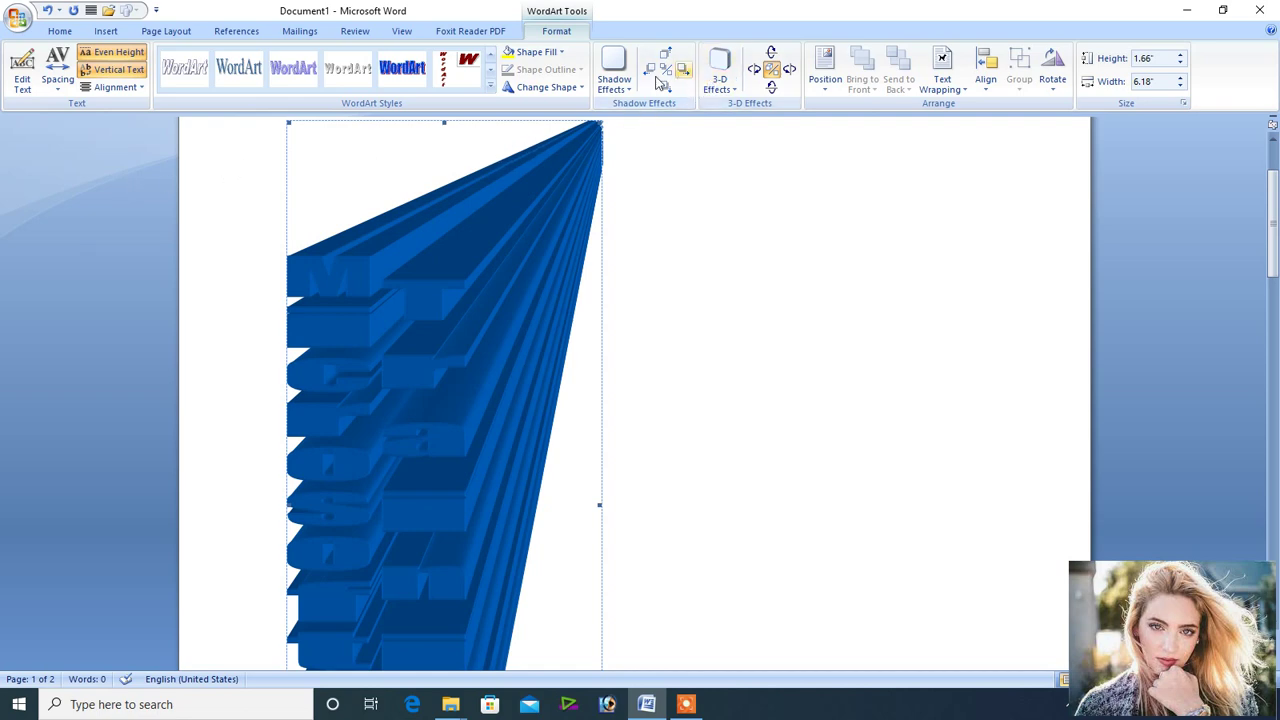
Try several drop shadows and settle on Shadow Style 19 for the WordArt.
{"action": "left_click", "coordinate": [614, 78]}
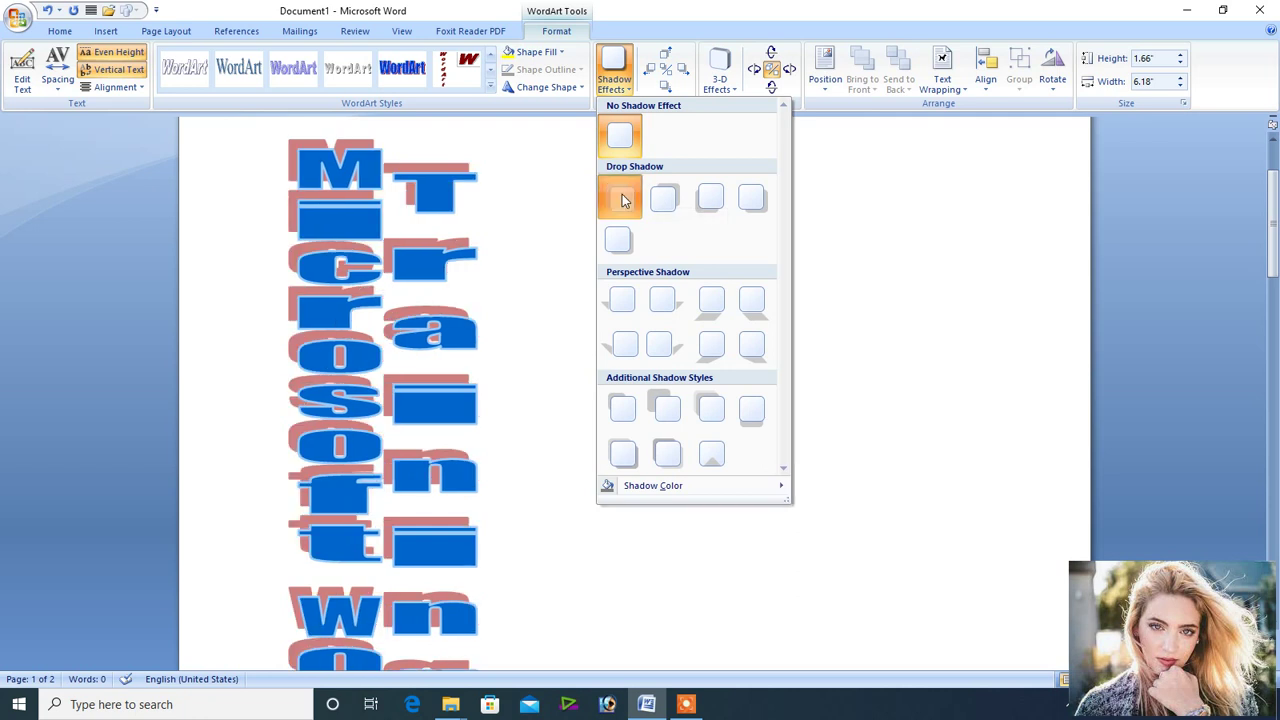
{"action": "left_click", "coordinate": [621, 197]}
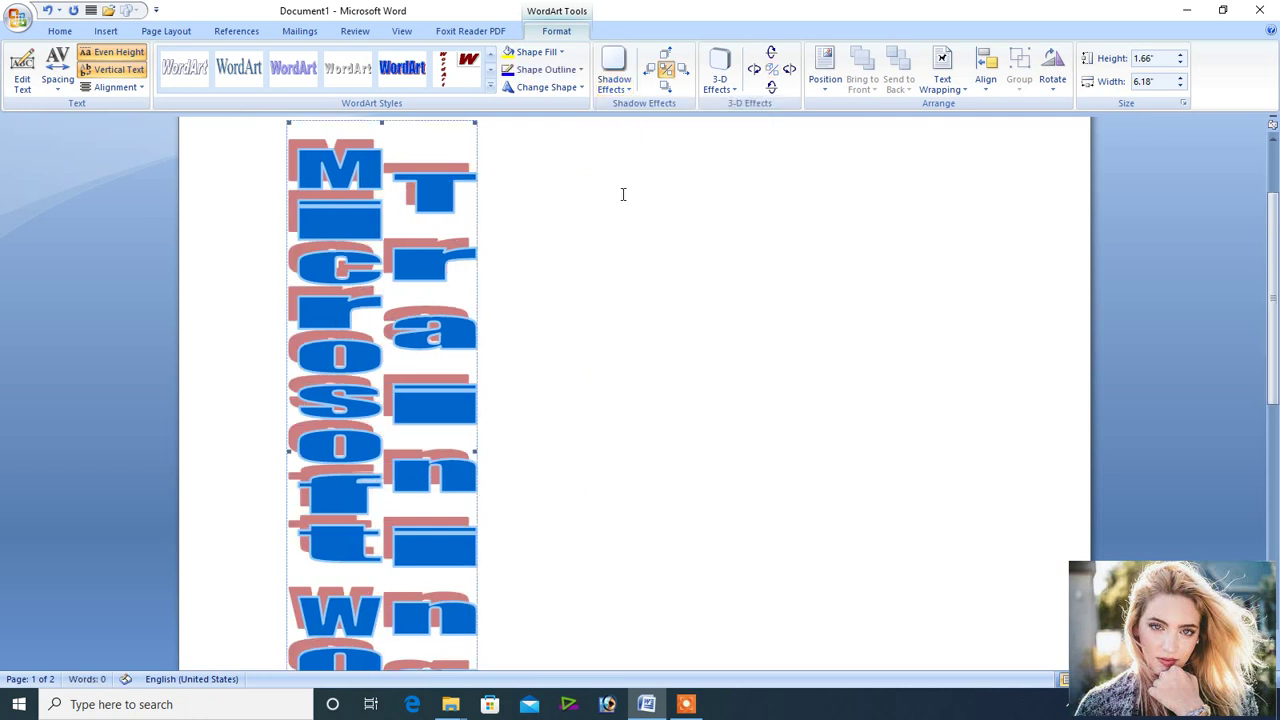
{"action": "left_click", "coordinate": [614, 78]}
{"action": "left_click", "coordinate": [713, 200]}
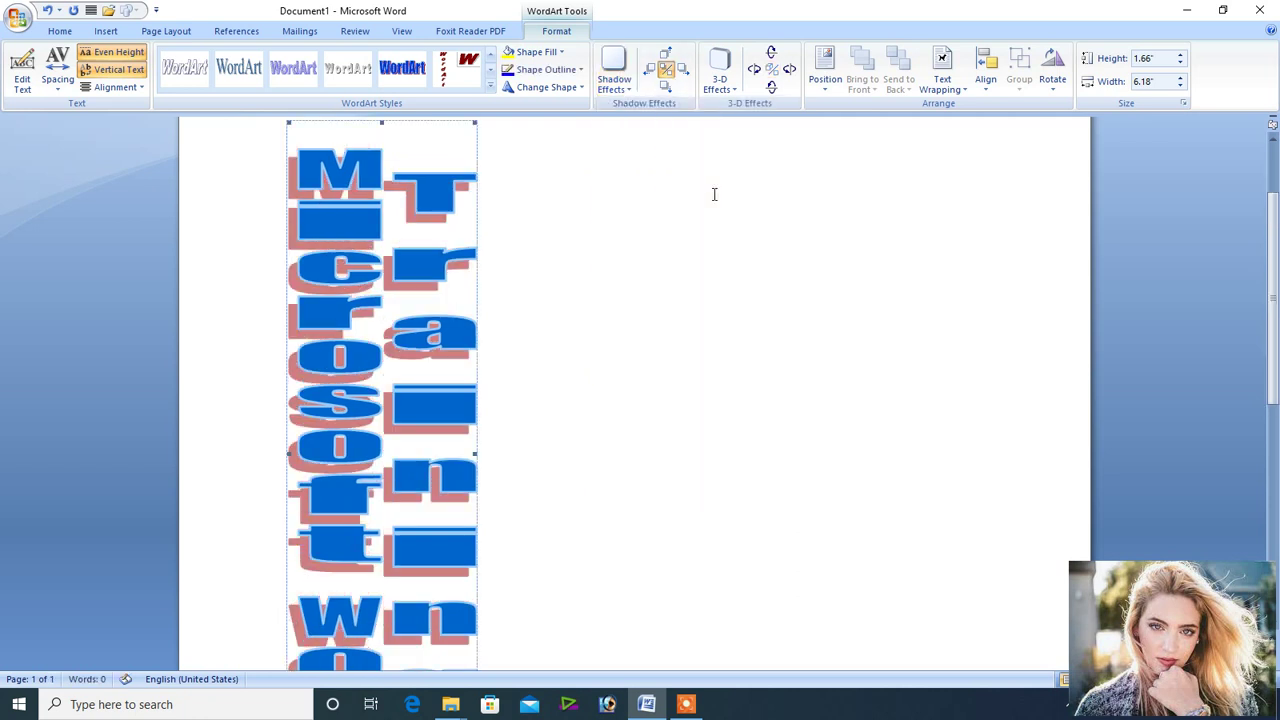
{"action": "left_click", "coordinate": [618, 65]}
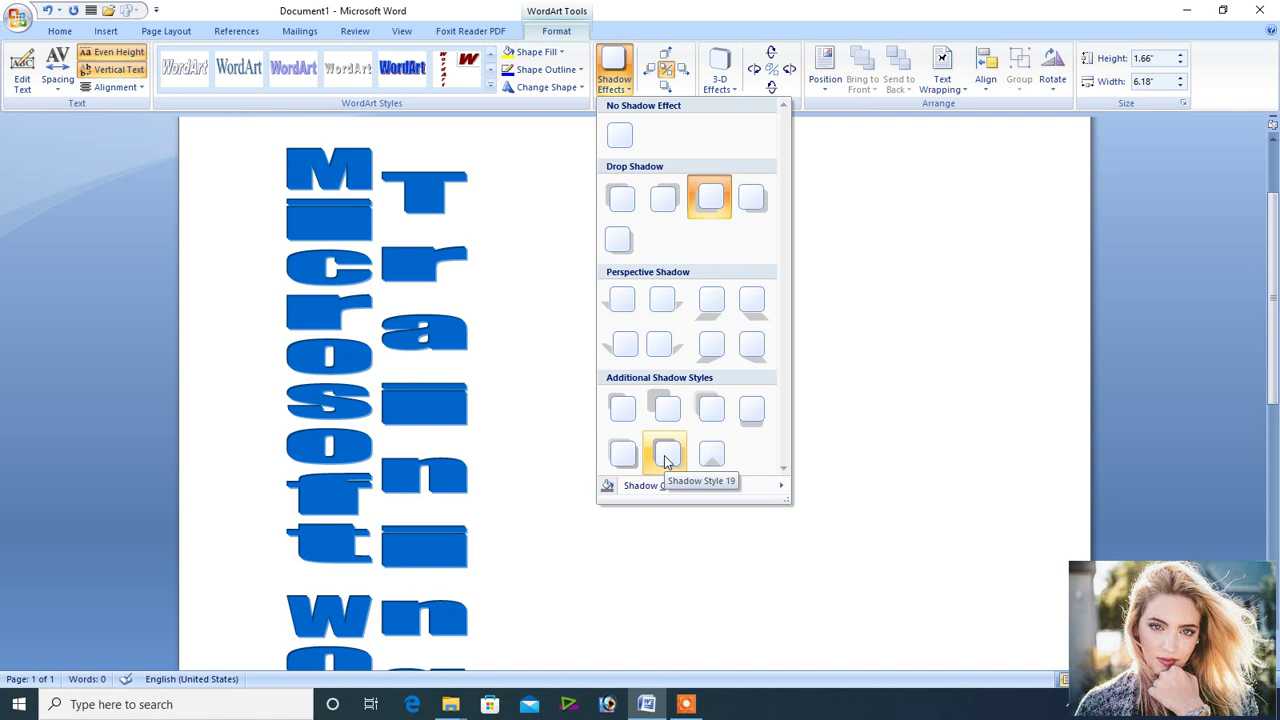
{"action": "left_click", "coordinate": [664, 455]}
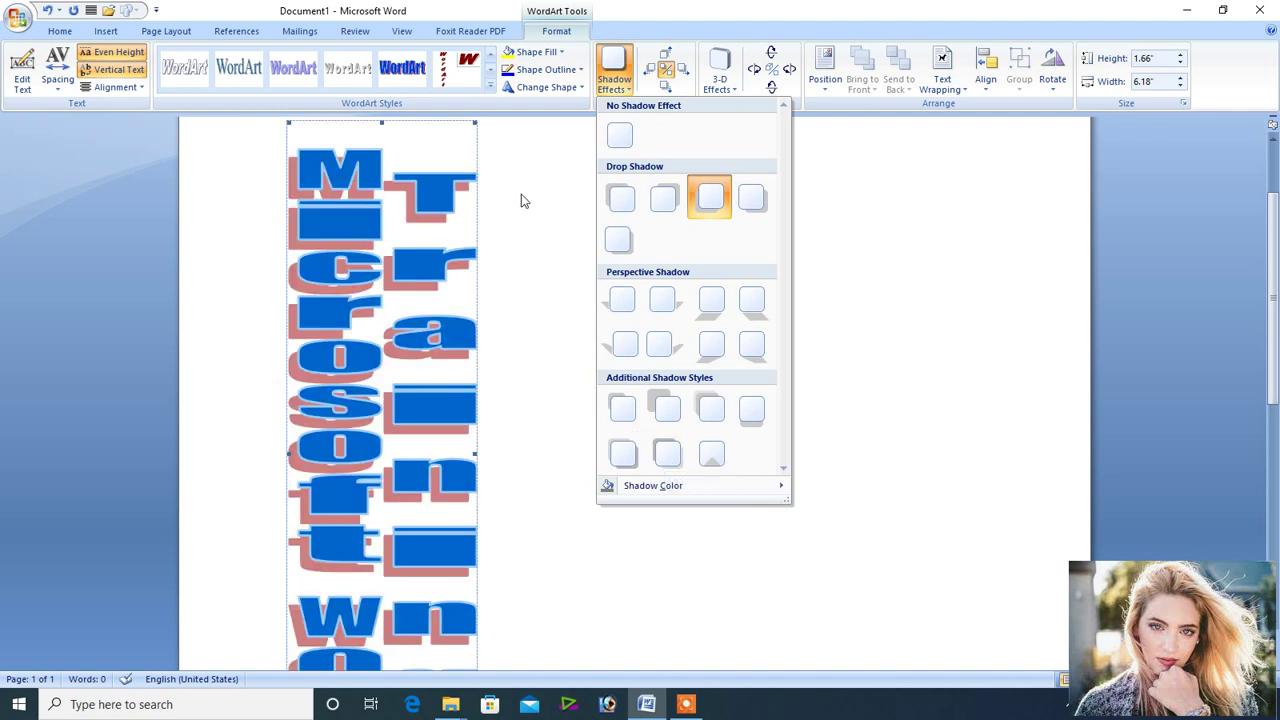
{"action": "left_click", "coordinate": [532, 52]}
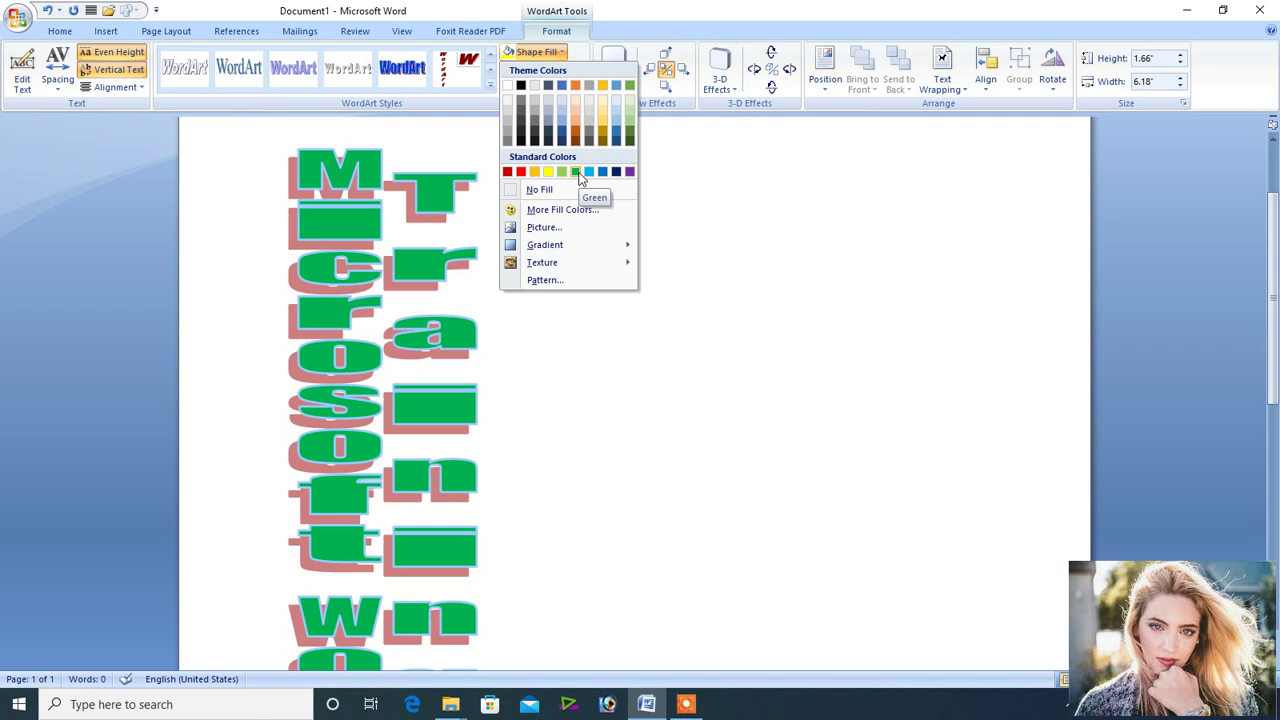
Change the vertical WordArt's fill from green to red.
{"action": "left_click", "coordinate": [520, 171]}
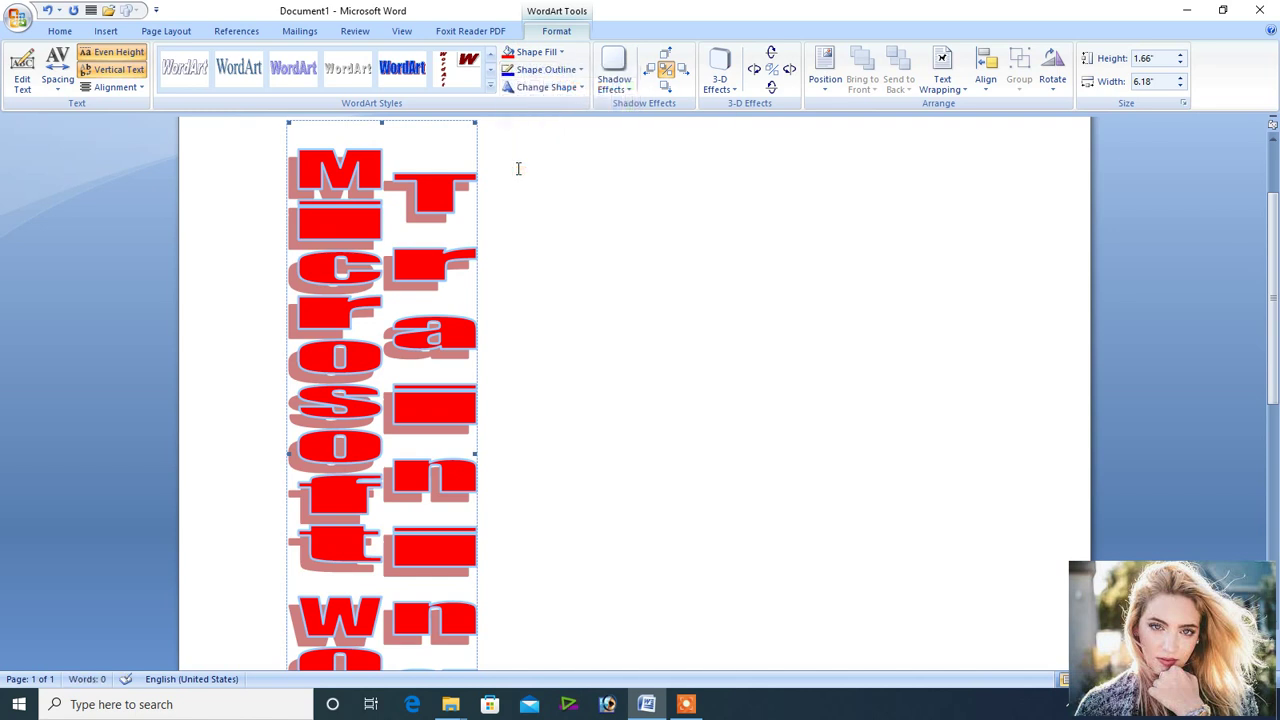
{"action": "left_click", "coordinate": [106, 33]}
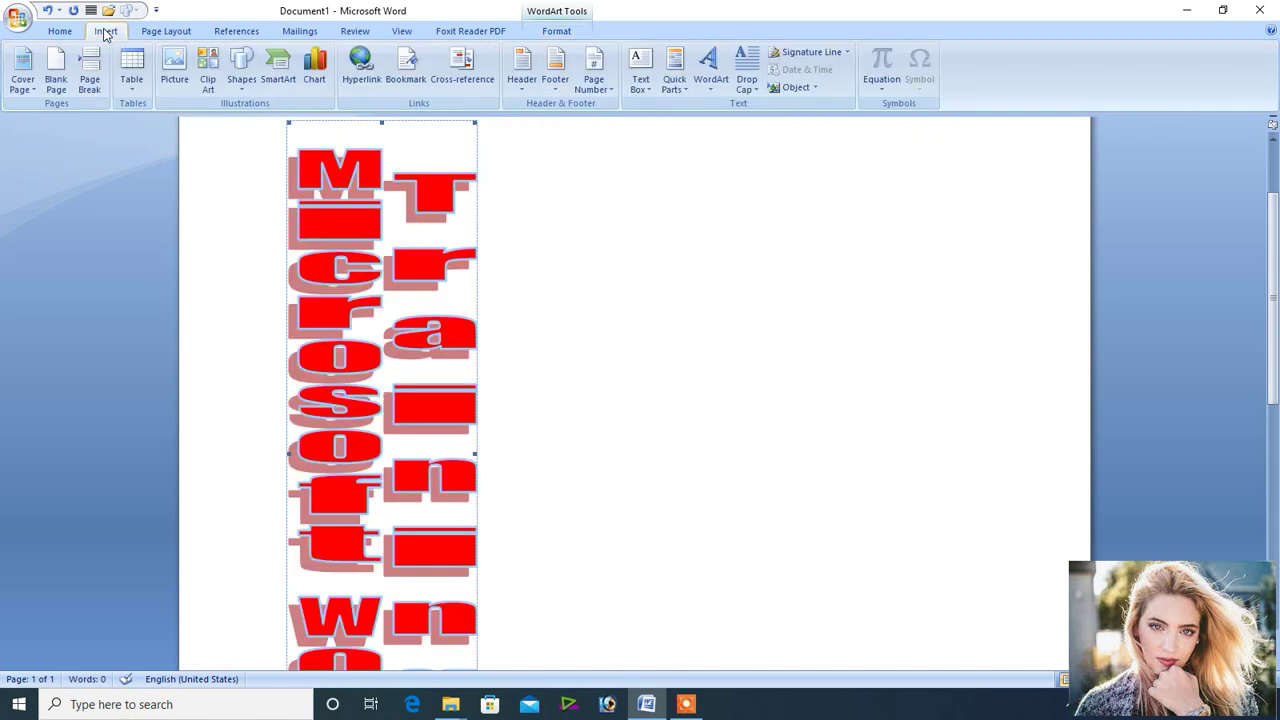
Draw a tall, narrow rectangle, 7.75" × 0.86", near the page's right edge.
{"action": "left_click", "coordinate": [240, 62]}
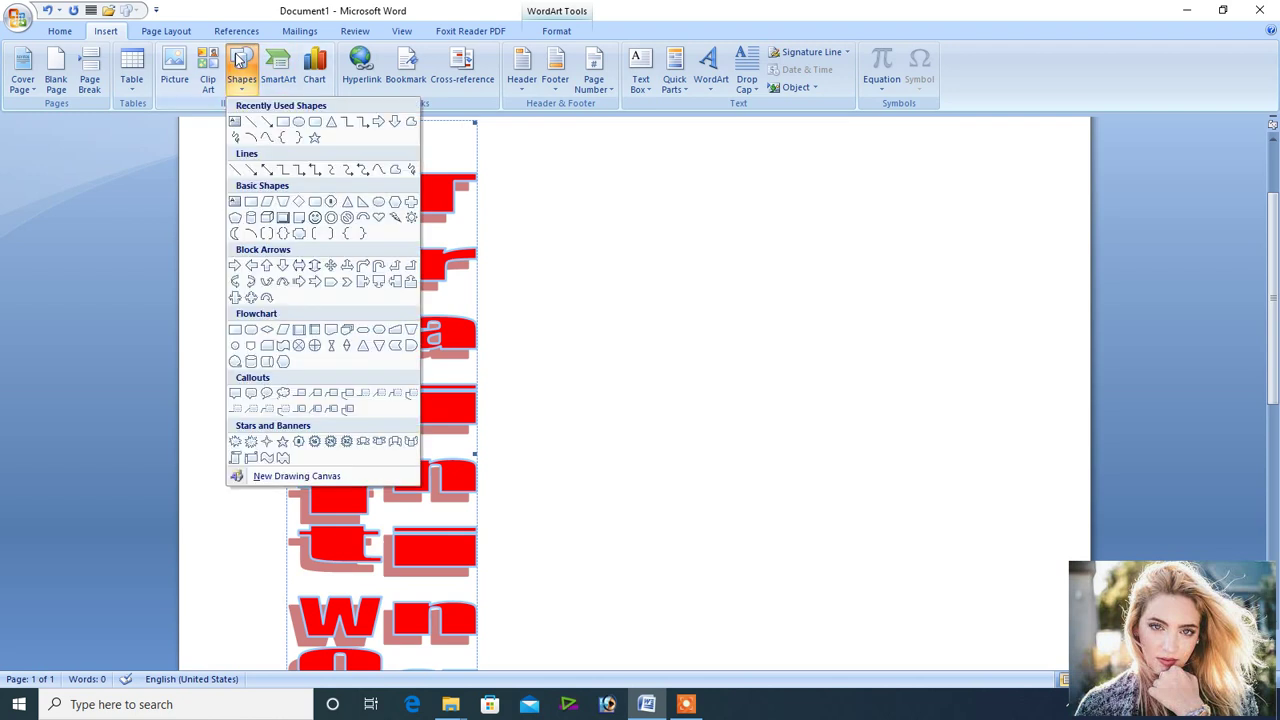
{"action": "left_click", "coordinate": [281, 121]}
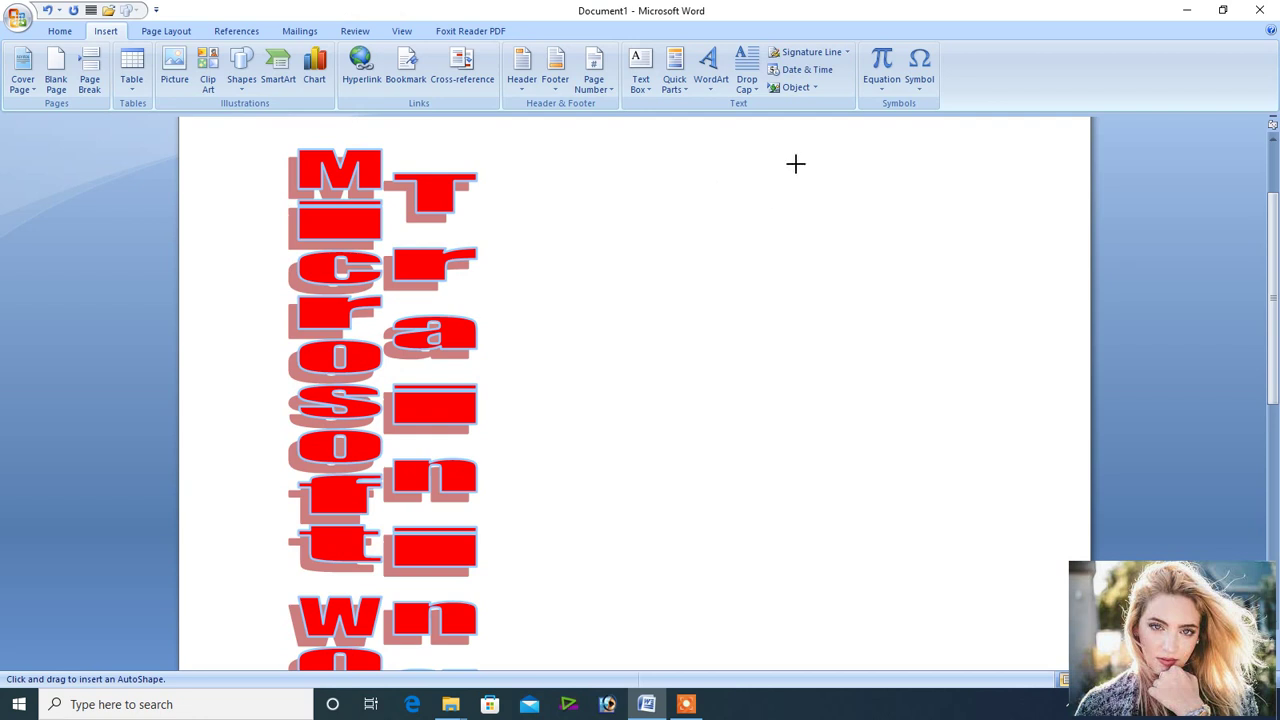
{"action": "mouse_move", "coordinate": [957, 140]}
{"action": "left_mouse_down"}
{"action": "mouse_move", "coordinate": [980, 688]}
{"action": "mouse_move", "coordinate": [1050, 637]}
{"action": "left_mouse_up"}
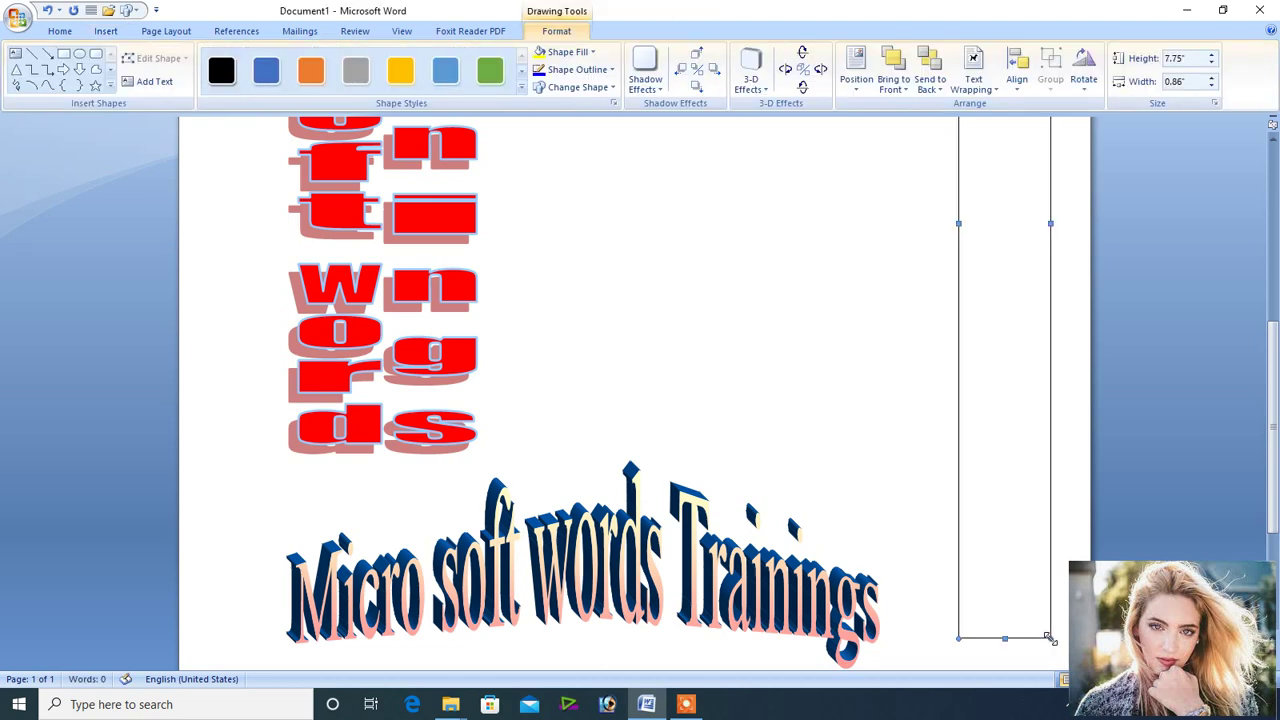
{"action": "left_click_drag", "start_coordinate": [1276, 412], "coordinate": [1276, 238]}
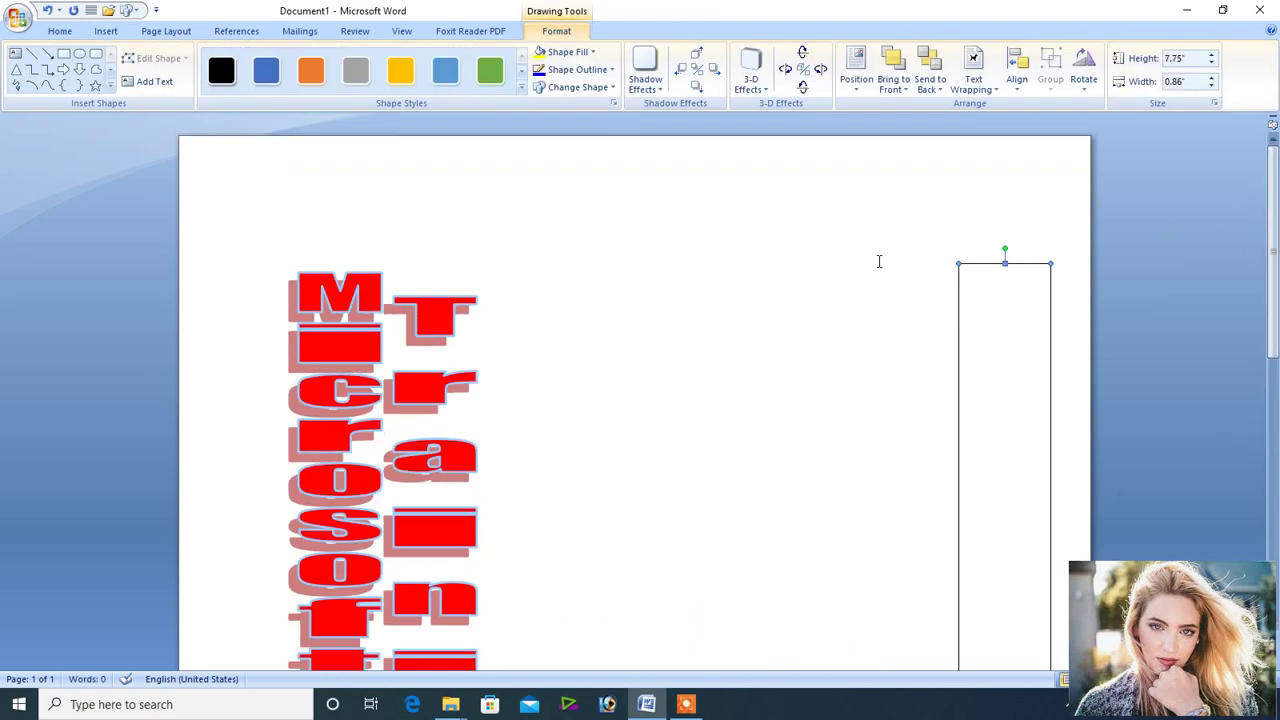
Give the rectangle the blue shape style and stretch it to 10.58" × 0.75" down the right edge.
{"action": "left_click", "coordinate": [264, 66]}
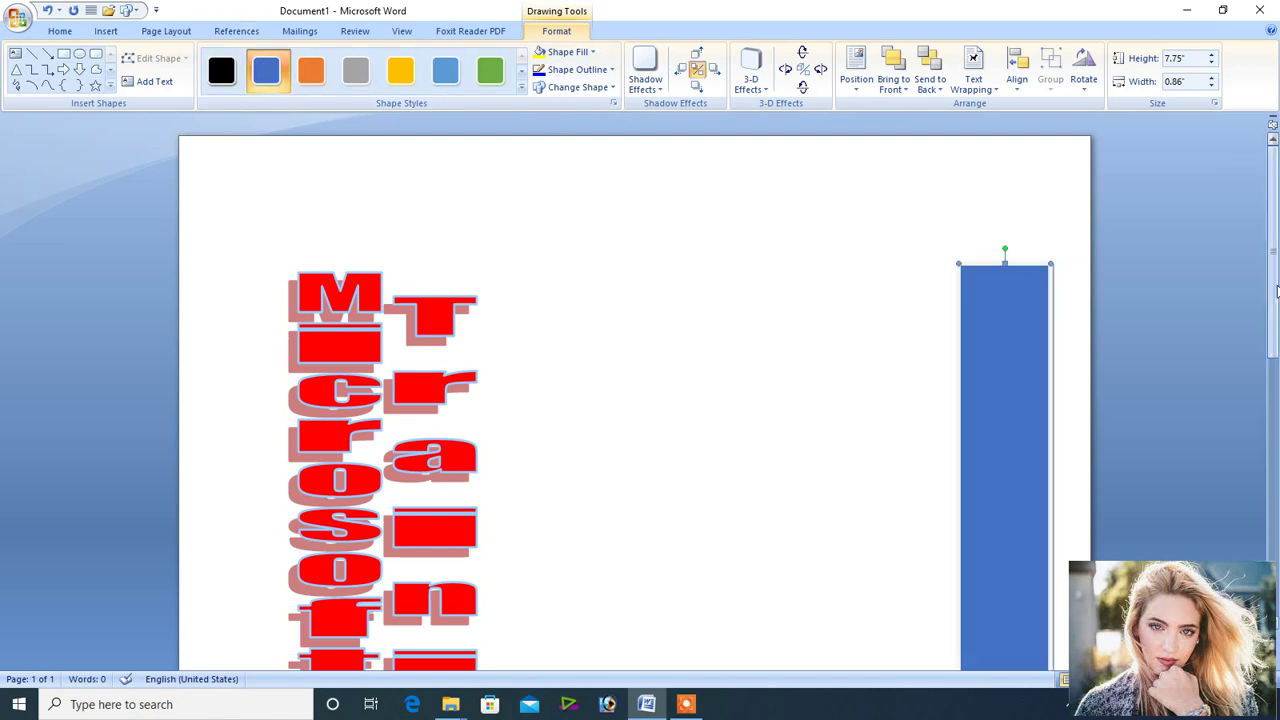
{"action": "mouse_move", "coordinate": [1276, 292]}
{"action": "left_mouse_down"}
{"action": "mouse_move", "coordinate": [1275, 530]}
{"action": "mouse_move", "coordinate": [1266, 277]}
{"action": "left_mouse_up"}
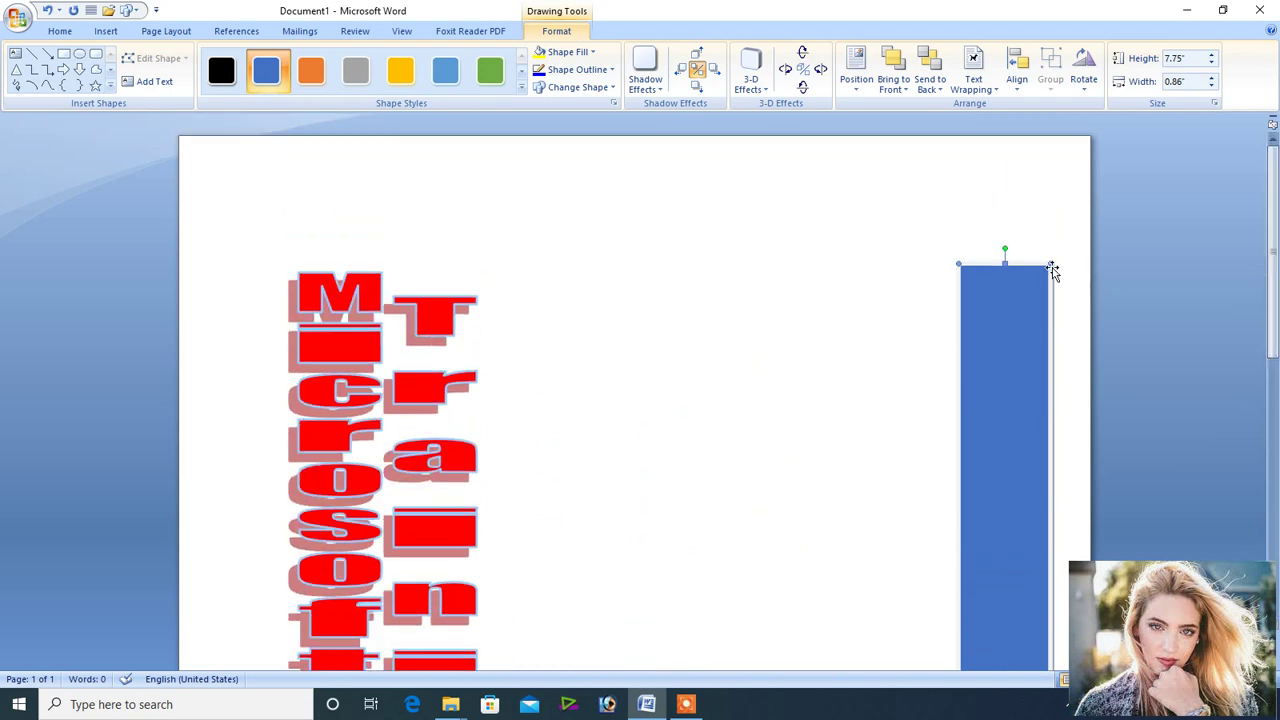
{"action": "left_click_drag", "start_coordinate": [1050, 265], "coordinate": [1037, 150]}
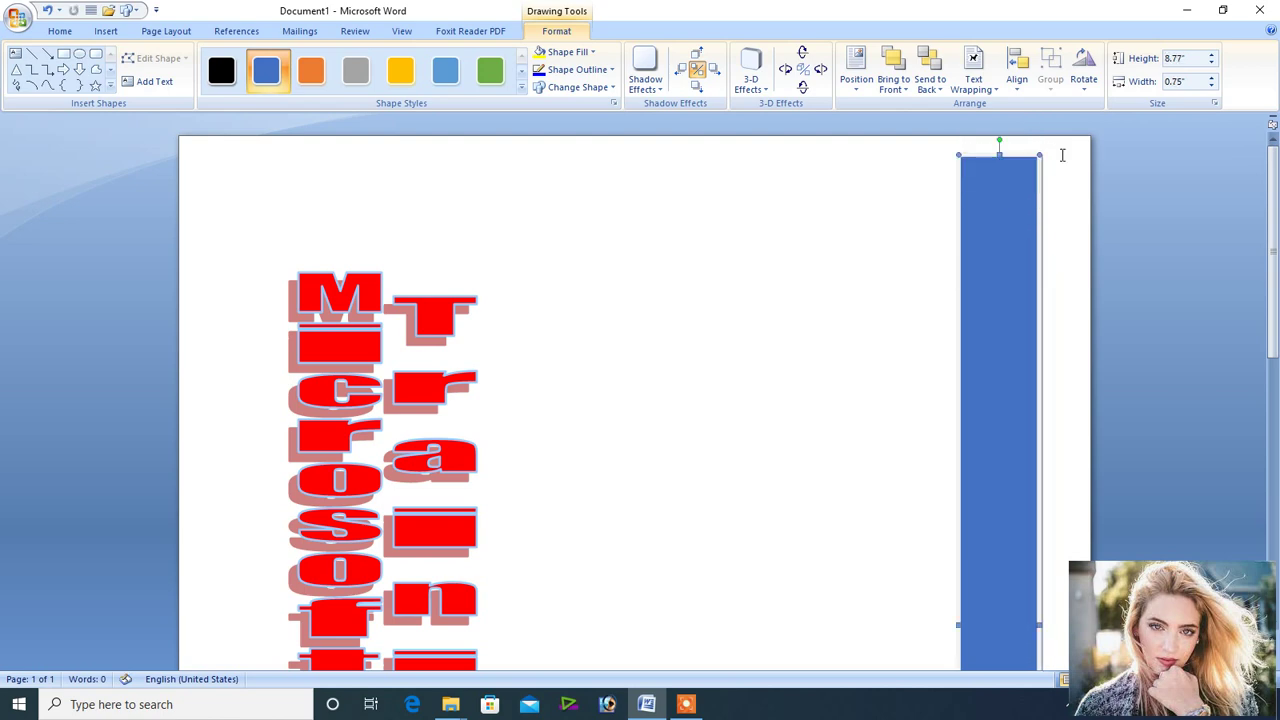
{"action": "left_click_drag", "start_coordinate": [1273, 346], "coordinate": [1275, 576]}
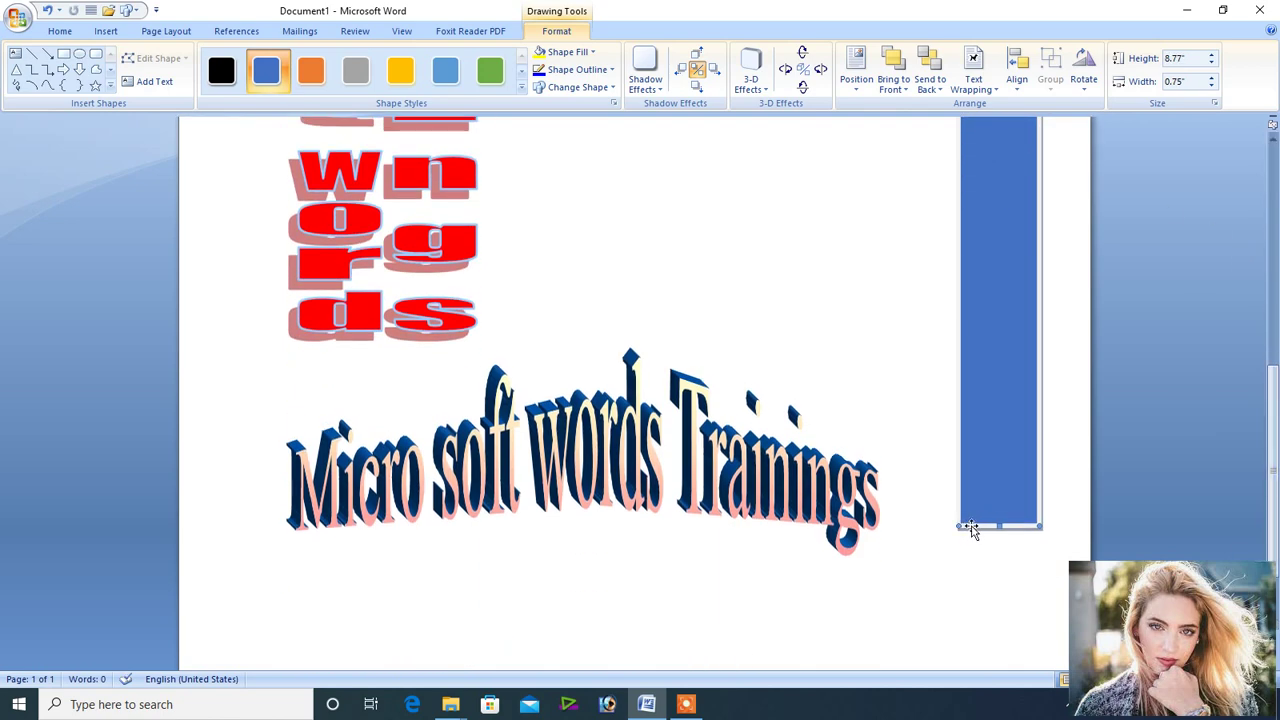
{"action": "mouse_move", "coordinate": [999, 527]}
{"action": "left_mouse_down"}
{"action": "mouse_move", "coordinate": [1025, 664]}
{"action": "mouse_move", "coordinate": [1034, 655]}
{"action": "left_mouse_up"}
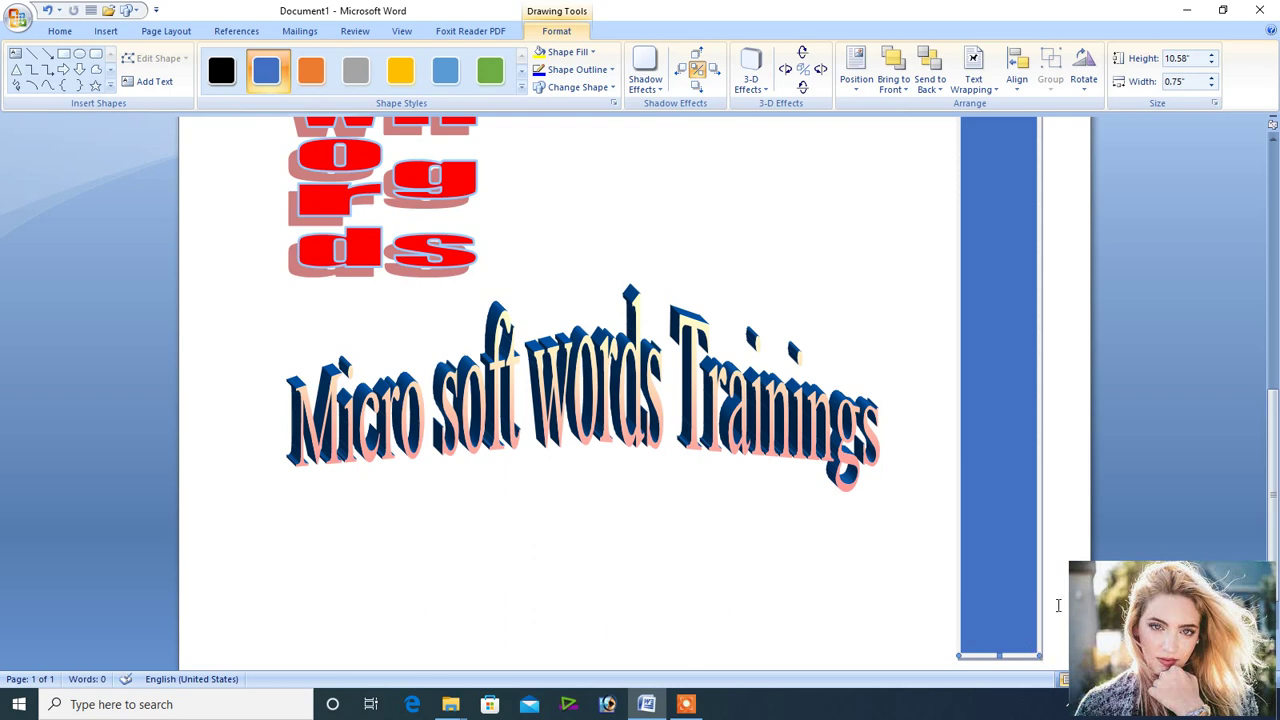
{"action": "left_click_drag", "start_coordinate": [1270, 513], "coordinate": [1247, 214]}
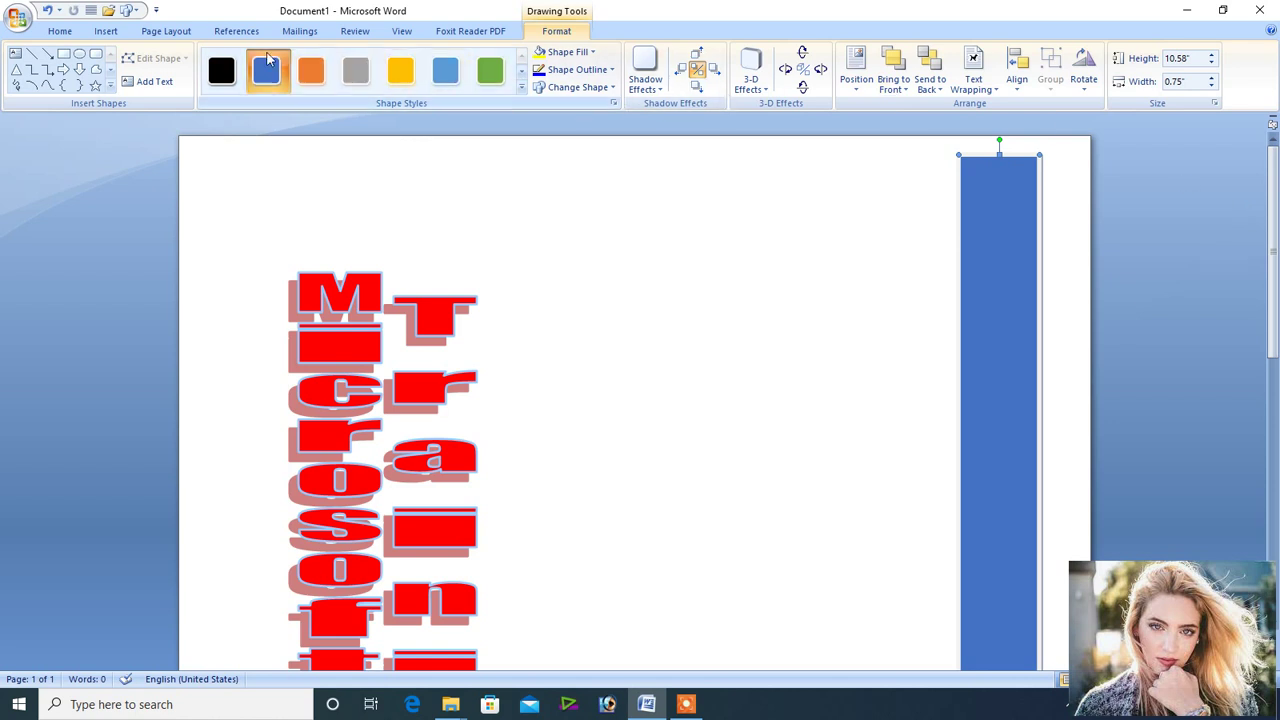
{"action": "left_click", "coordinate": [224, 66]}
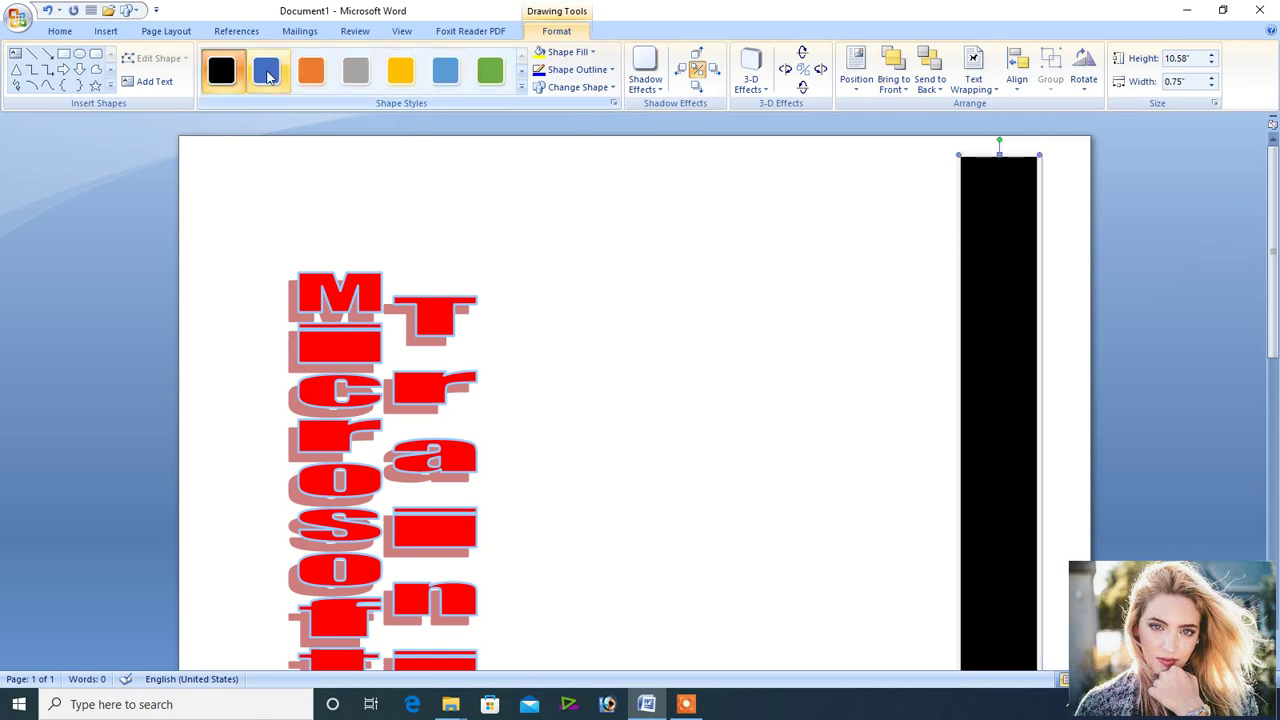
{"action": "left_click", "coordinate": [270, 74]}
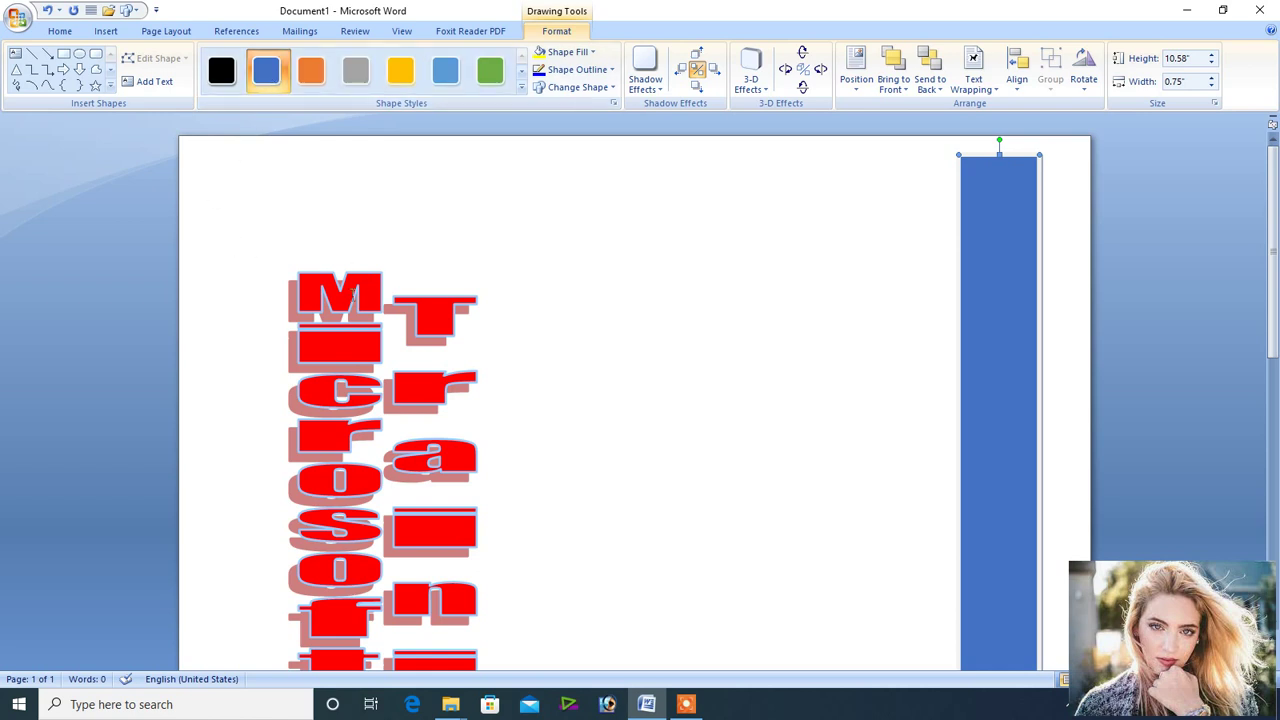
{"action": "left_click", "coordinate": [352, 297]}
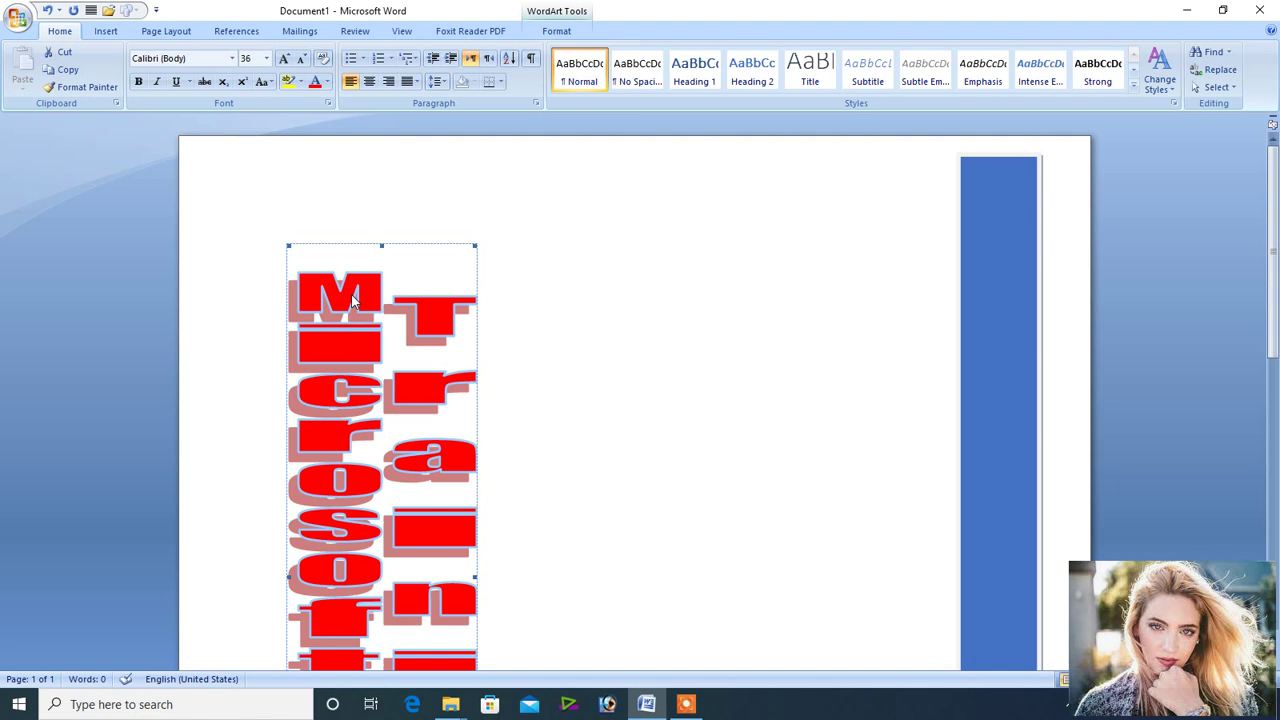
Start a new WordArt with a chosen style, then cancel it without inserting anything.
{"action": "left_click", "coordinate": [108, 37]}
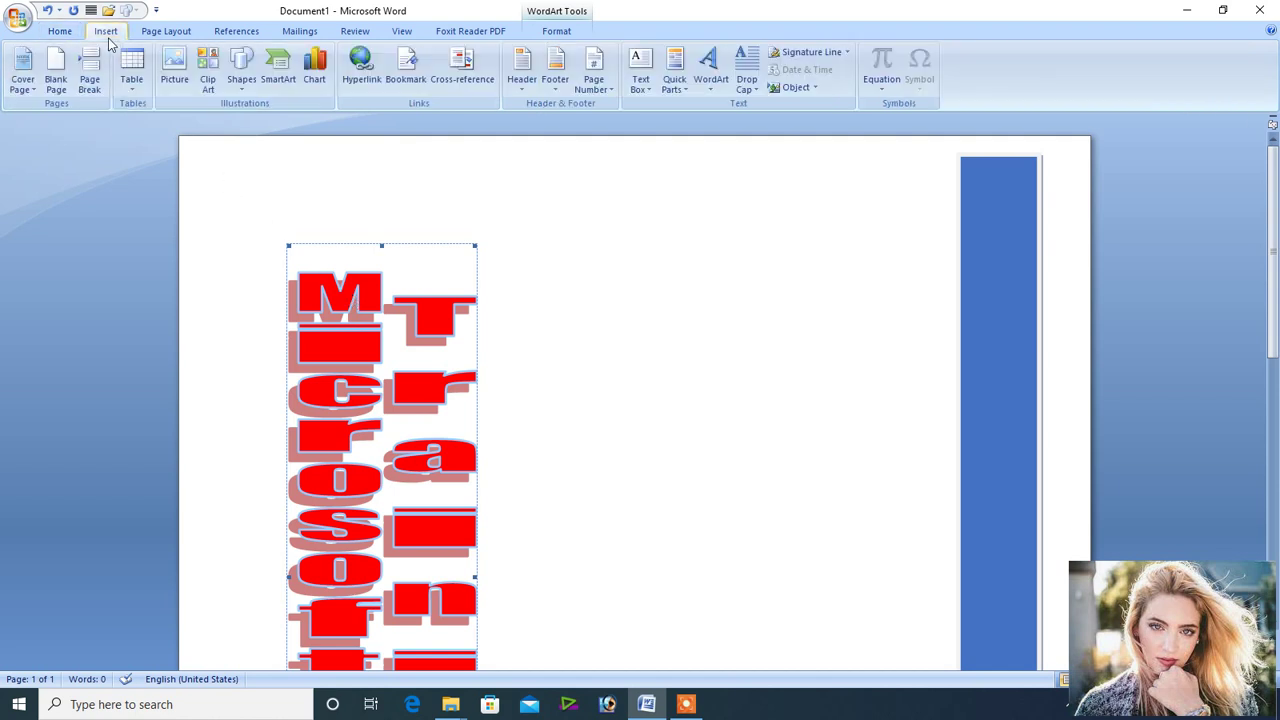
{"action": "left_click", "coordinate": [711, 80]}
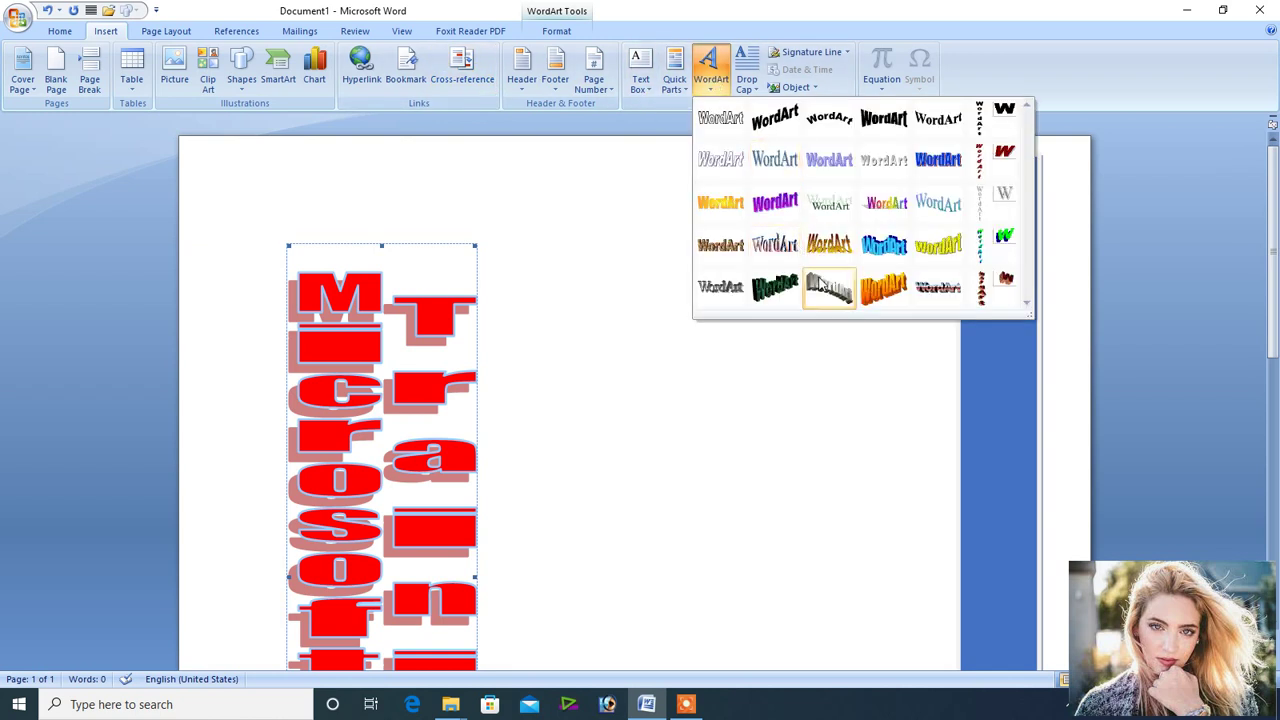
{"action": "left_click", "coordinate": [820, 285]}
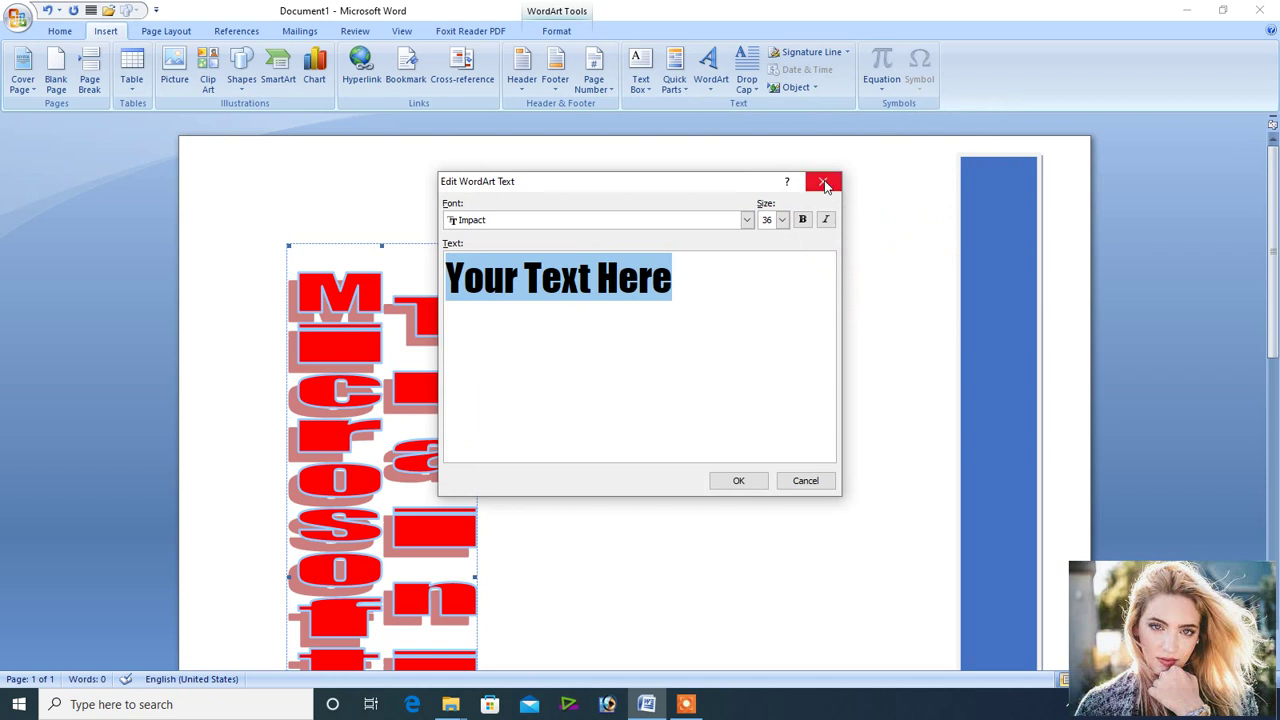
{"action": "left_click", "coordinate": [688, 287]}
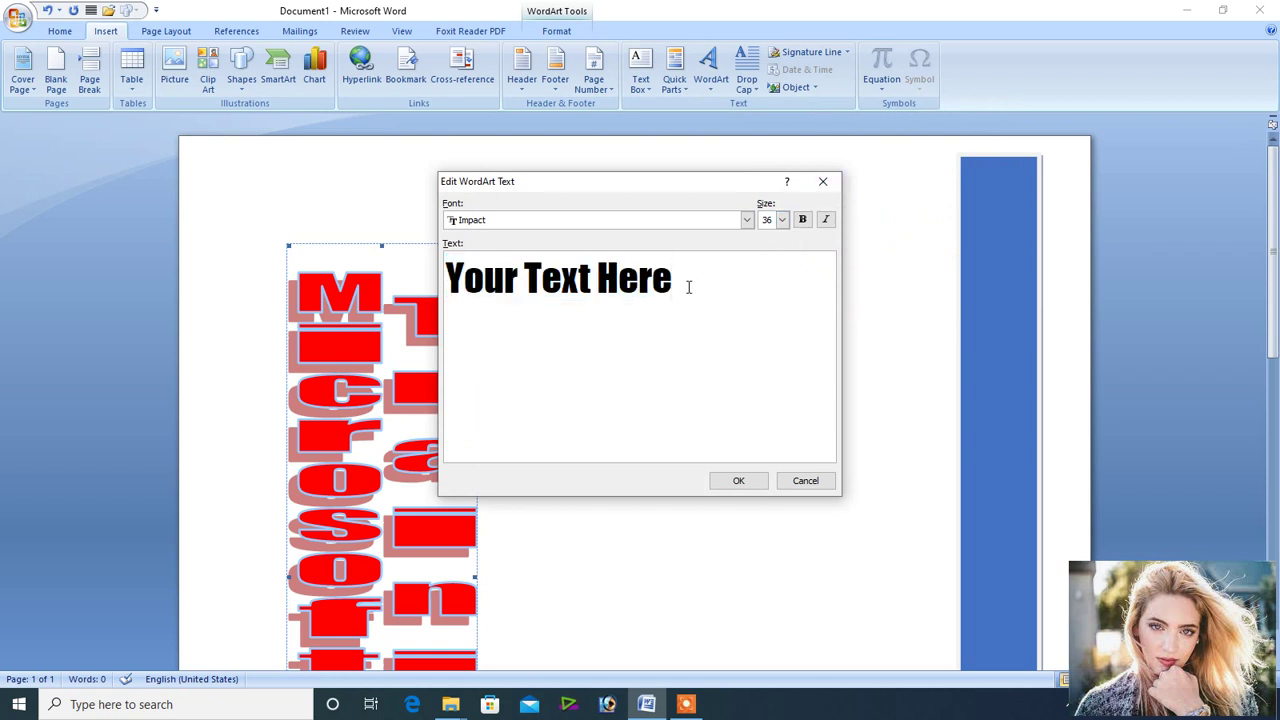
{"action": "left_click", "coordinate": [823, 181]}
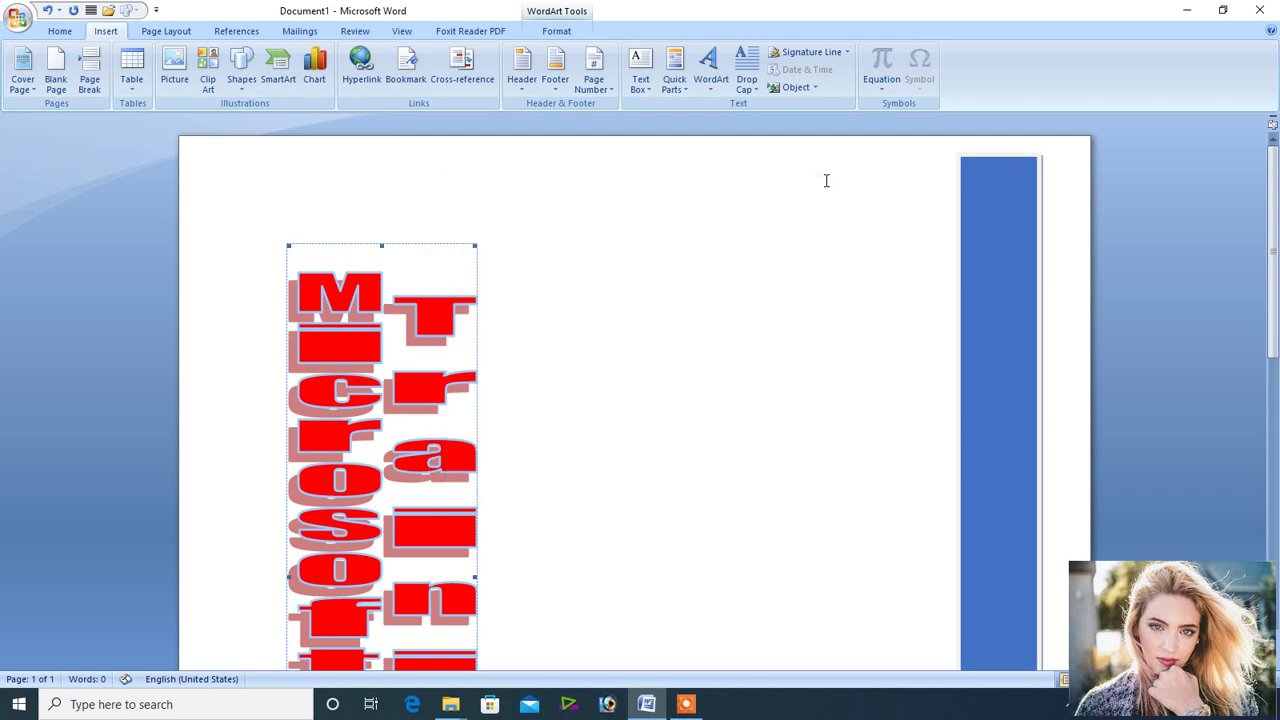
{"action": "left_click", "coordinate": [745, 65]}
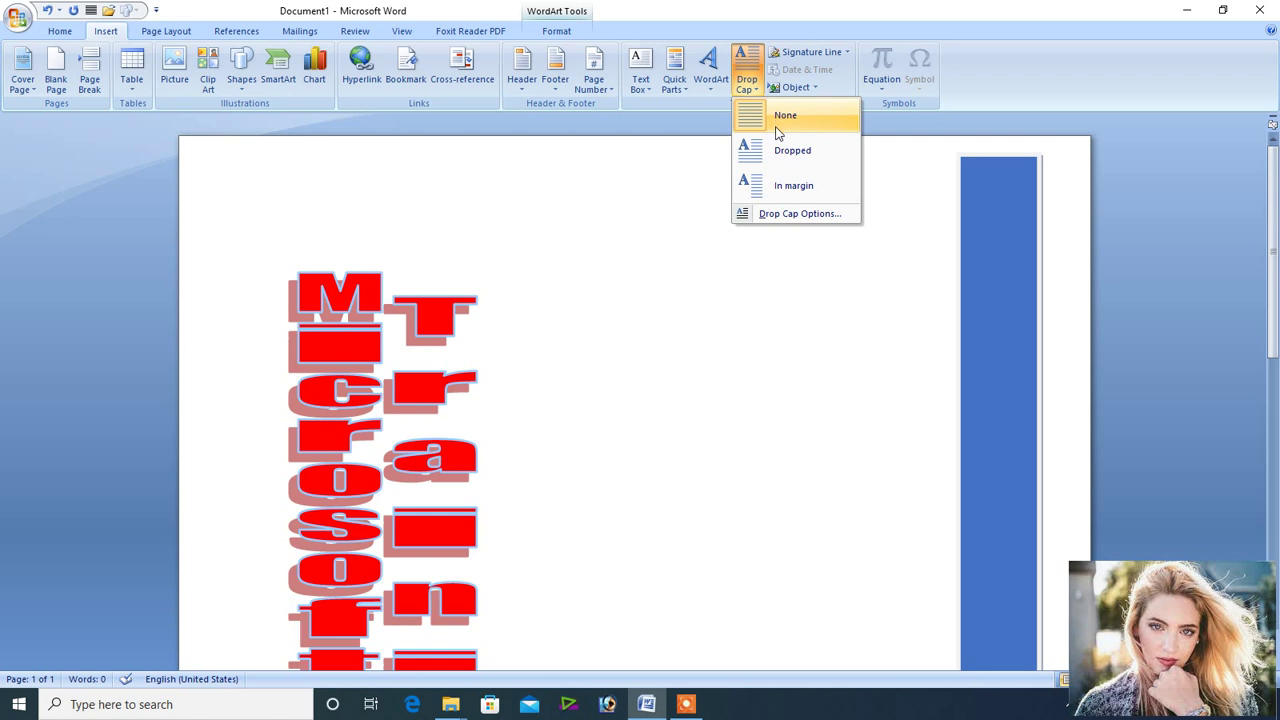
Apply the Dropped drop cap to the red WordArt, stretching it across to the blue rectangle.
{"action": "left_click", "coordinate": [784, 149]}
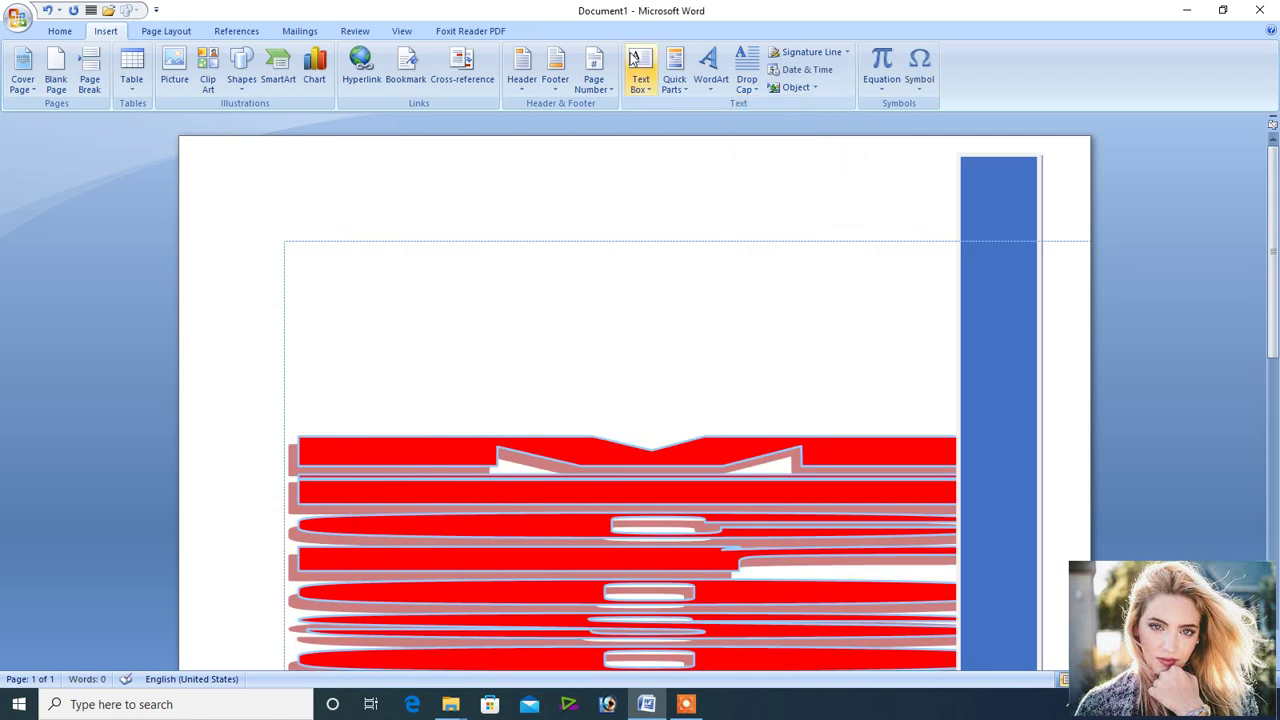
{"action": "left_click", "coordinate": [686, 704]}
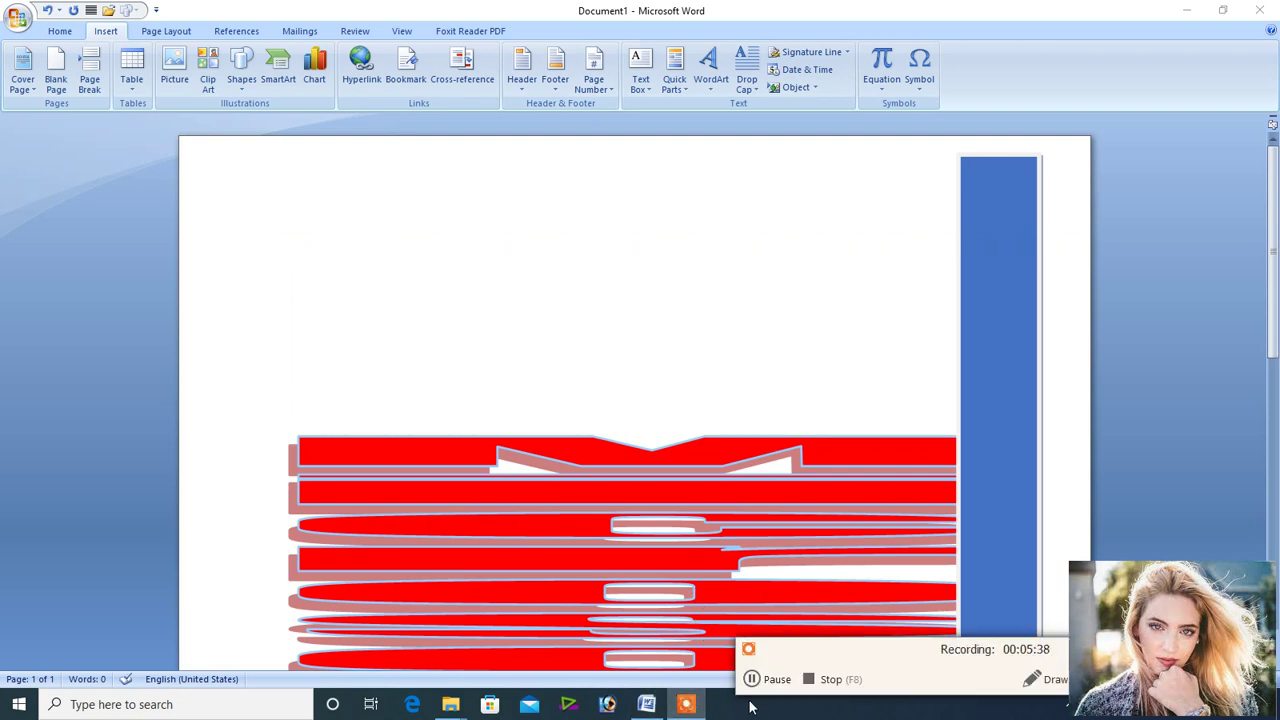